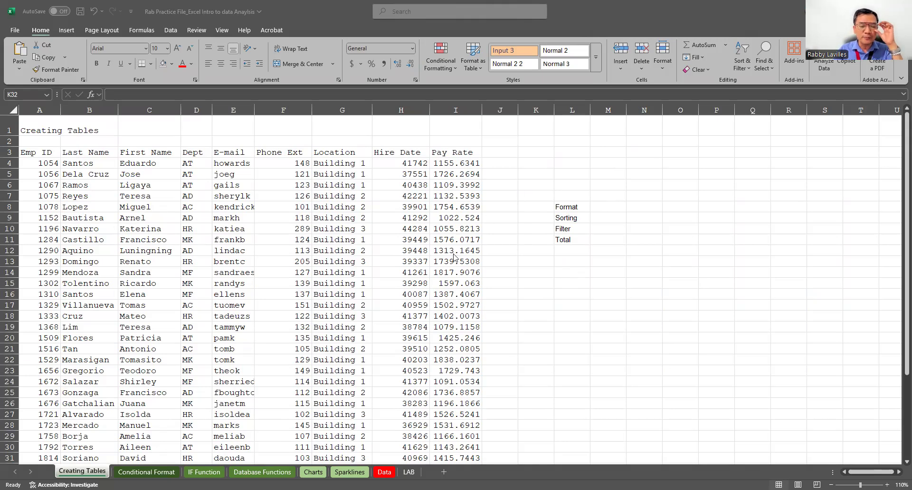
Format the employee data in A3:I40 as a table with headers, using the White, Table Style Medium 4 style.
scroll(432, 263, down, 5)
scroll(432, 263, up, 5)
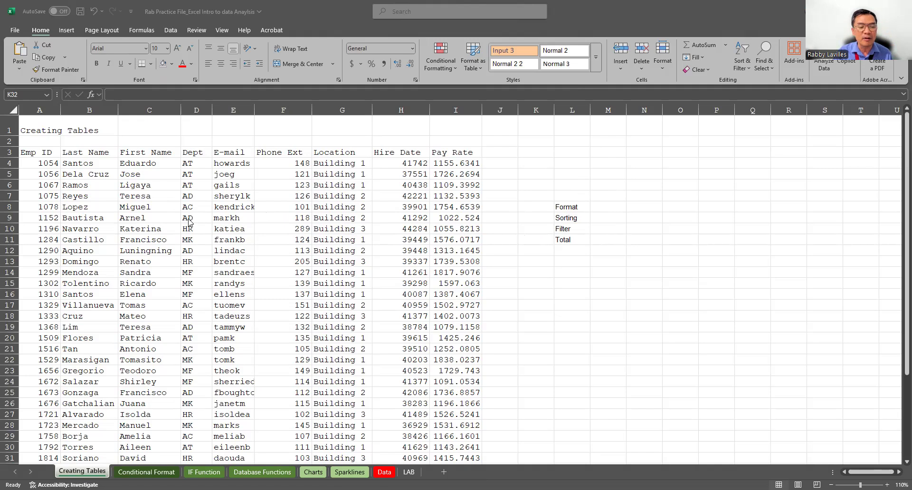
click(238, 240)
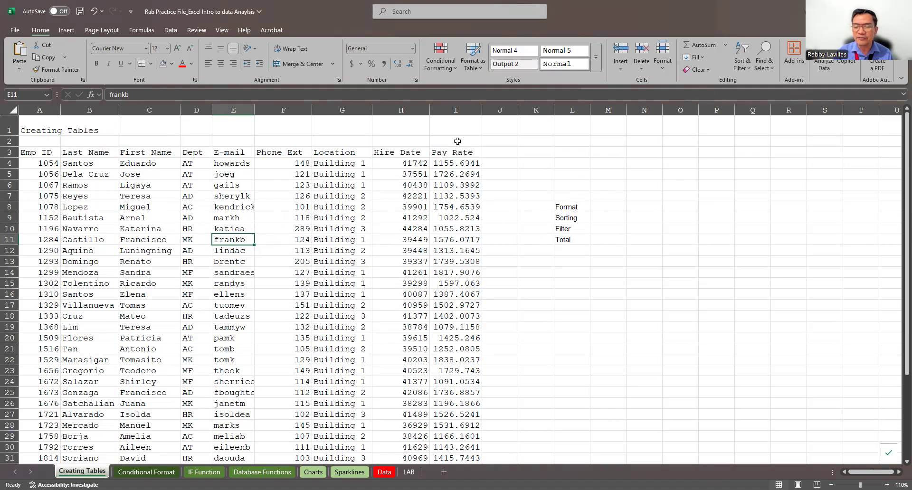
click(479, 70)
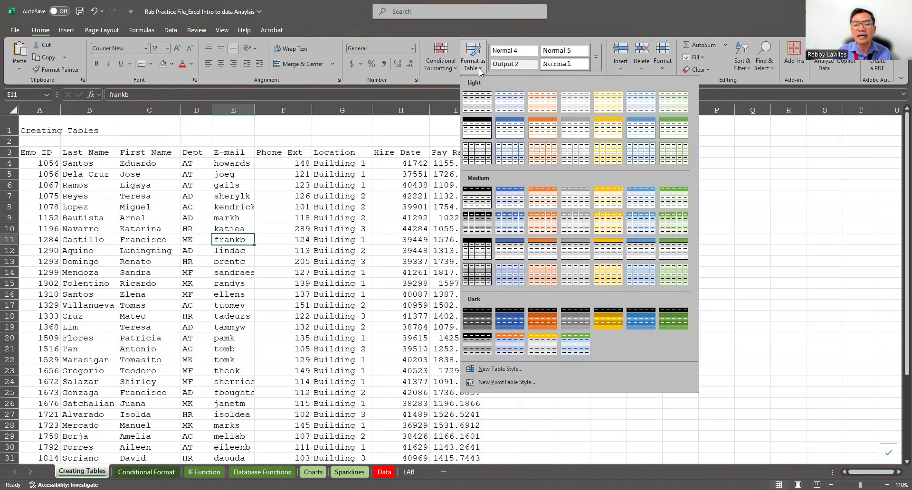
click(572, 197)
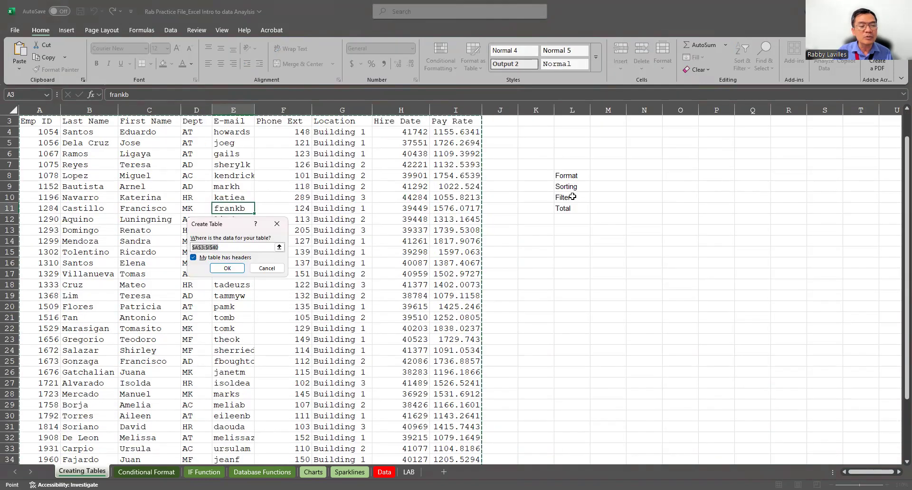
scroll(448, 203, up, 1)
scroll(448, 203, down, 5)
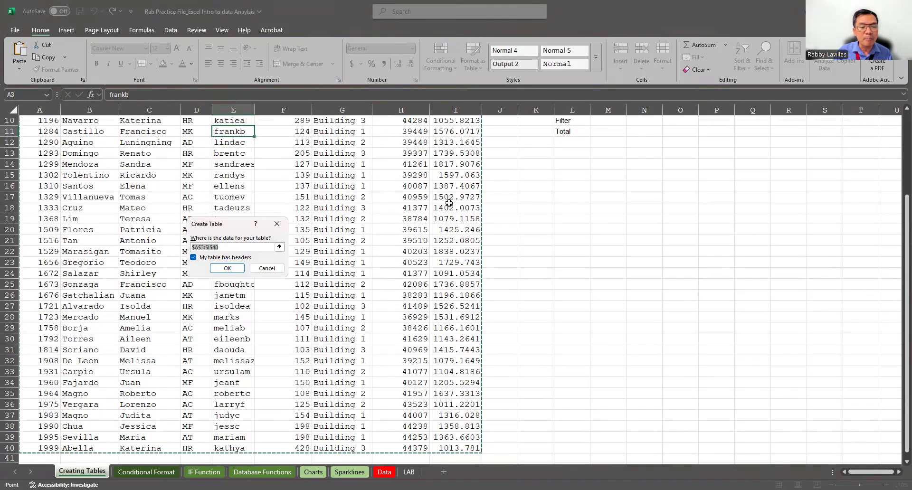
scroll(448, 203, up, 2)
scroll(448, 203, up, 3)
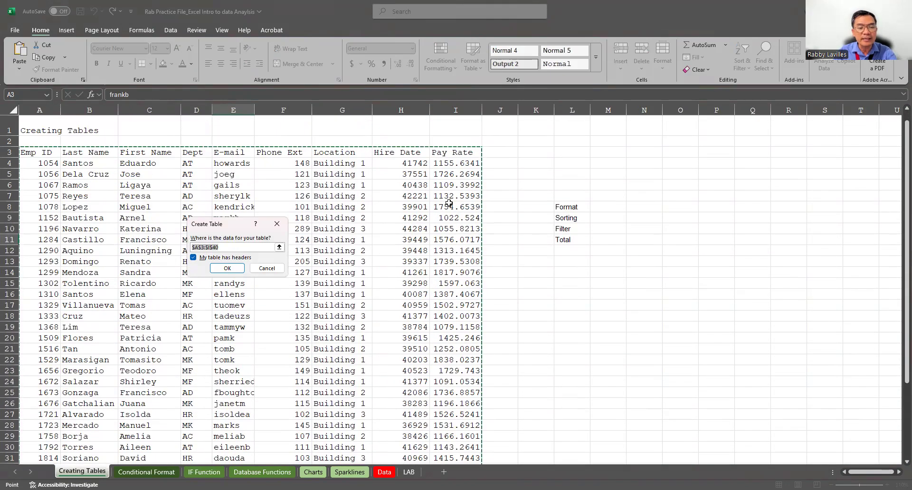
scroll(380, 192, down, 5)
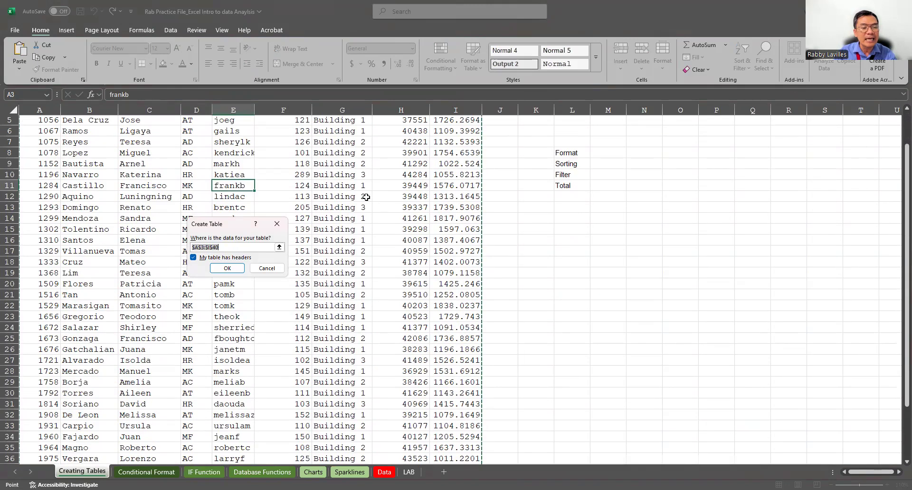
scroll(367, 210, up, 2)
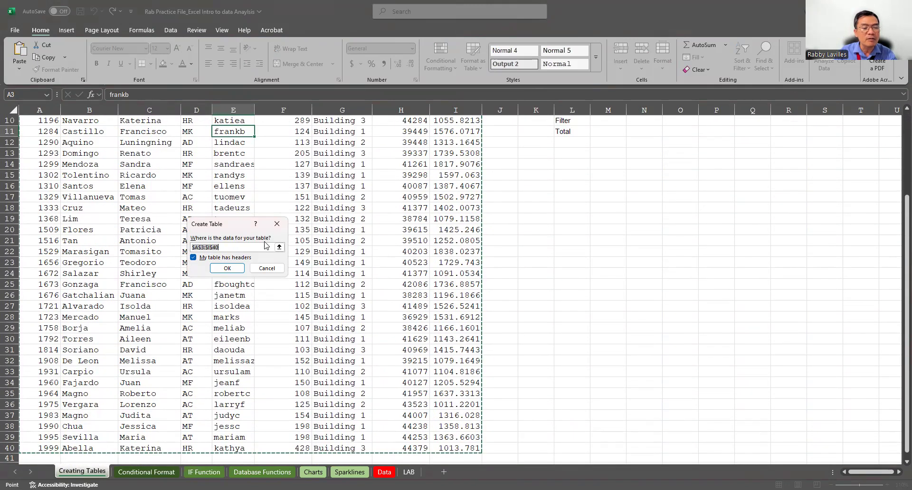
click(223, 269)
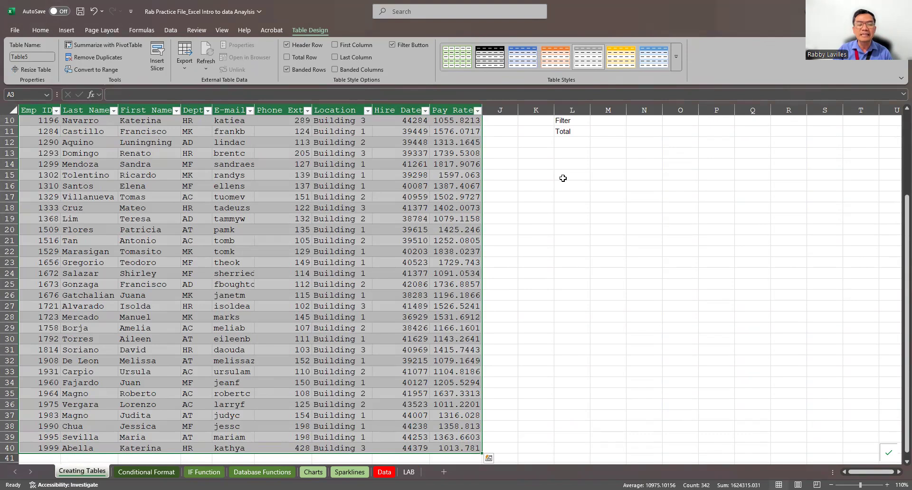
Examine the new table from its header row through the last employee record, including the row banding and column headers.
scroll(560, 179, up, 3)
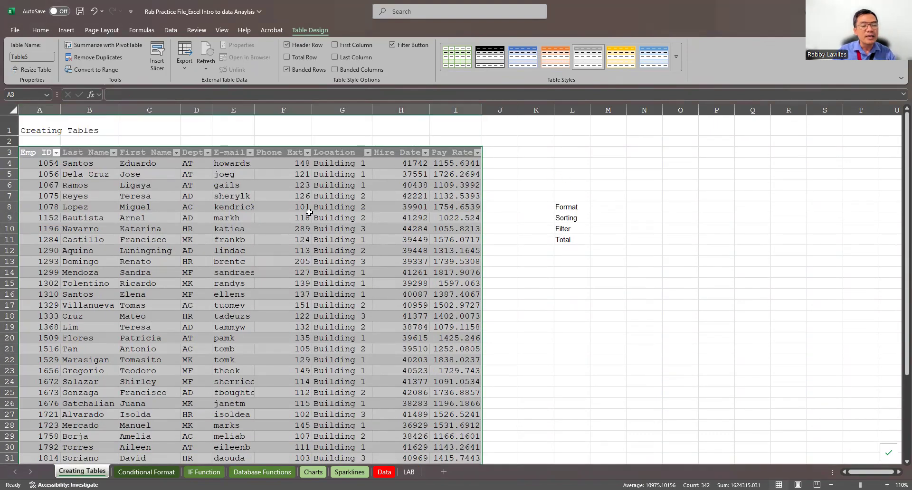
click(308, 216)
scroll(439, 224, down, 4)
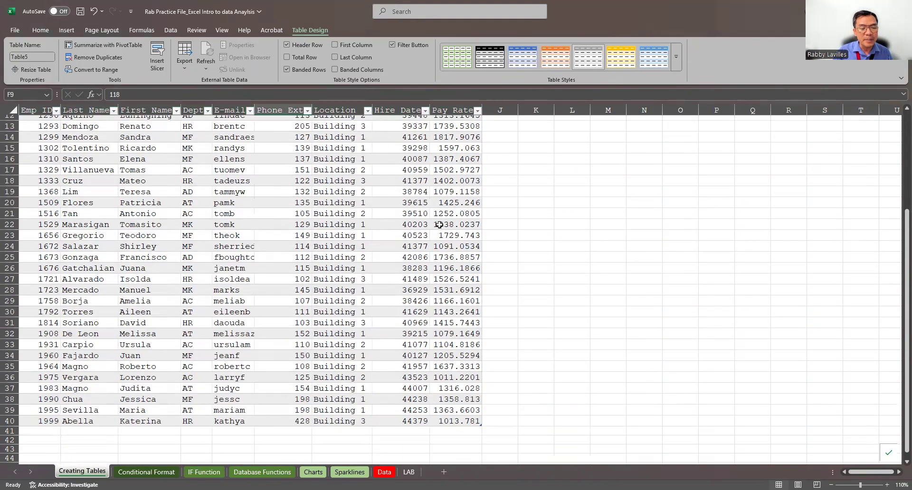
scroll(439, 225, up, 1)
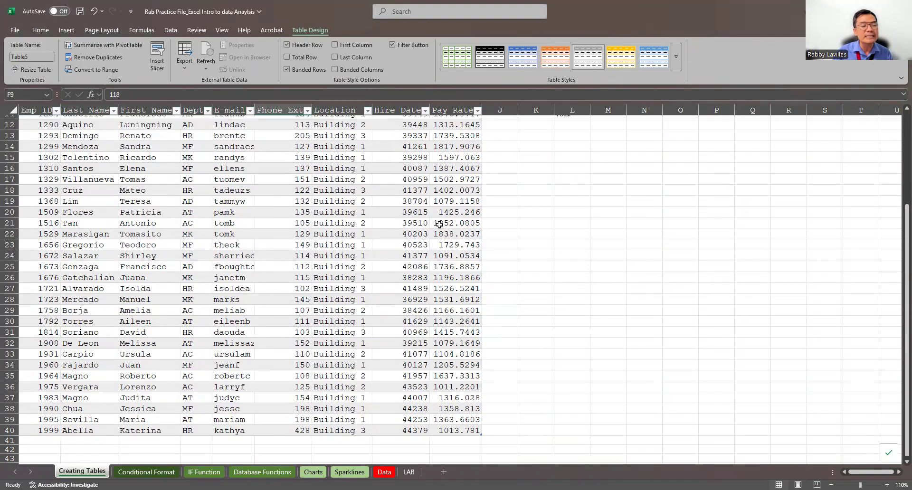
scroll(247, 175, up, 3)
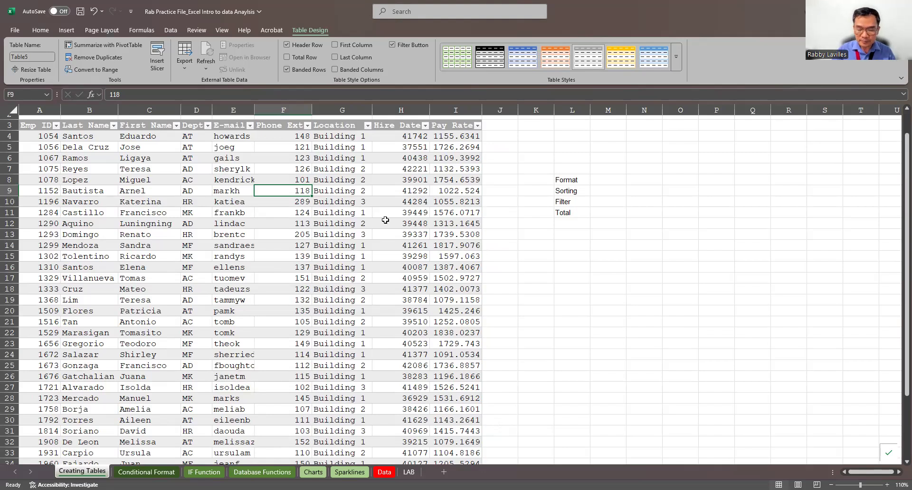
scroll(389, 215, down, 5)
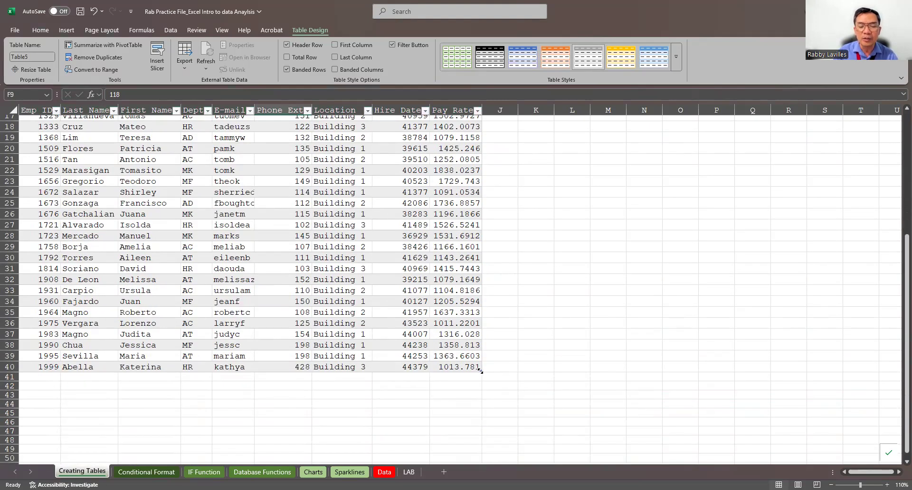
scroll(420, 234, up, 5)
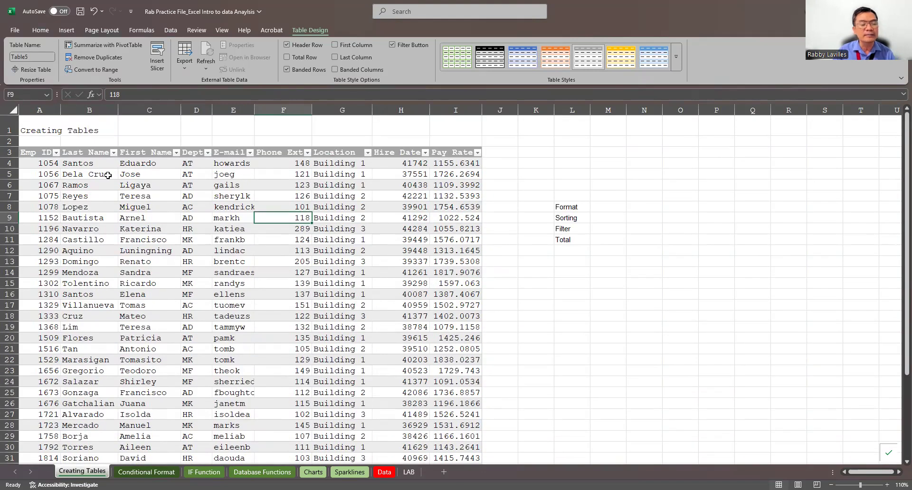
scroll(265, 224, down, 2)
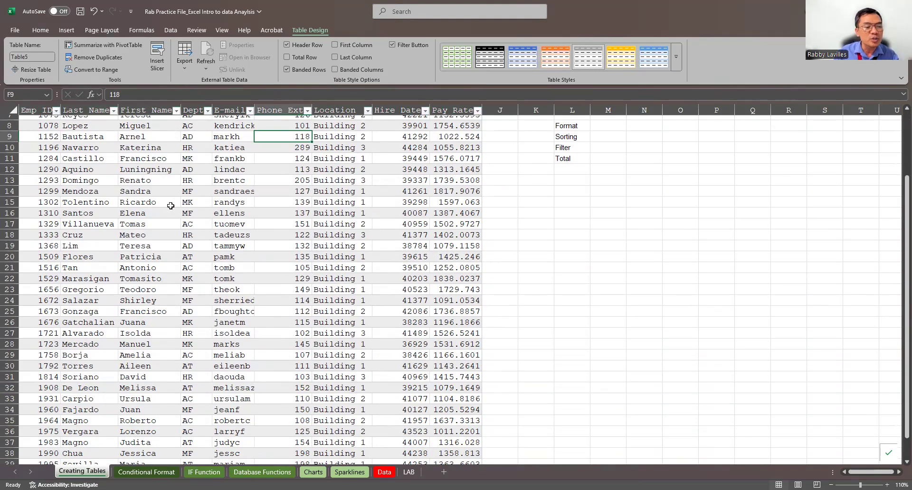
scroll(171, 206, down, 4)
scroll(179, 228, up, 6)
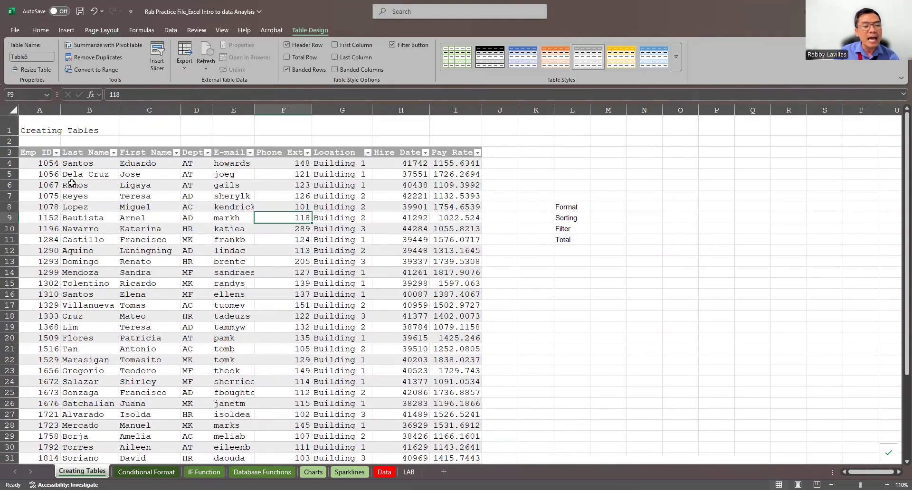
scroll(392, 203, down, 8)
scroll(380, 204, up, 8)
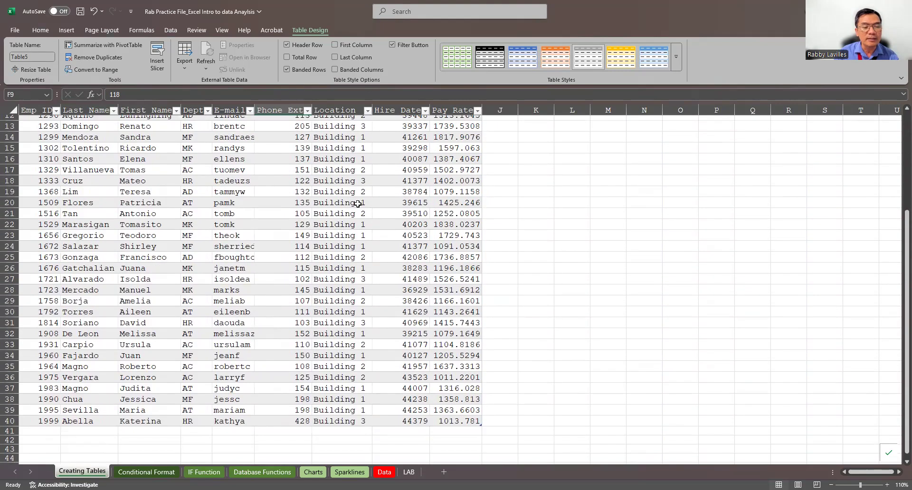
scroll(358, 203, down, 3)
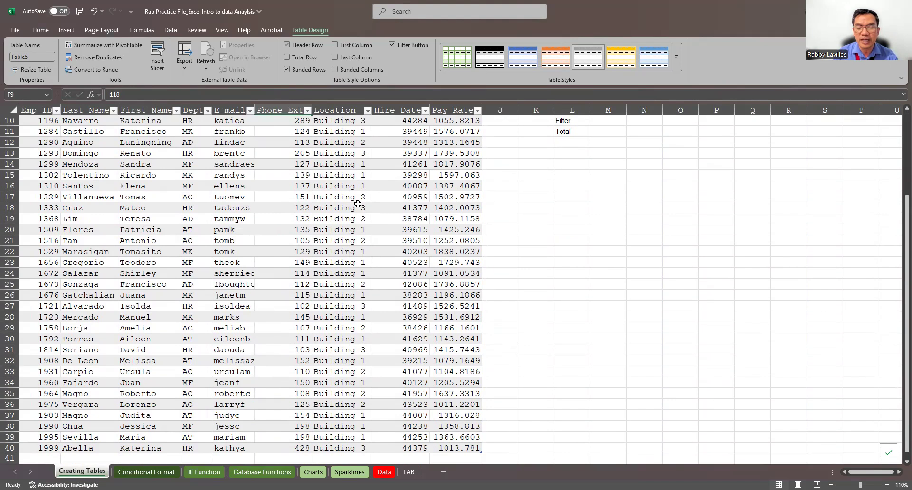
scroll(357, 204, up, 3)
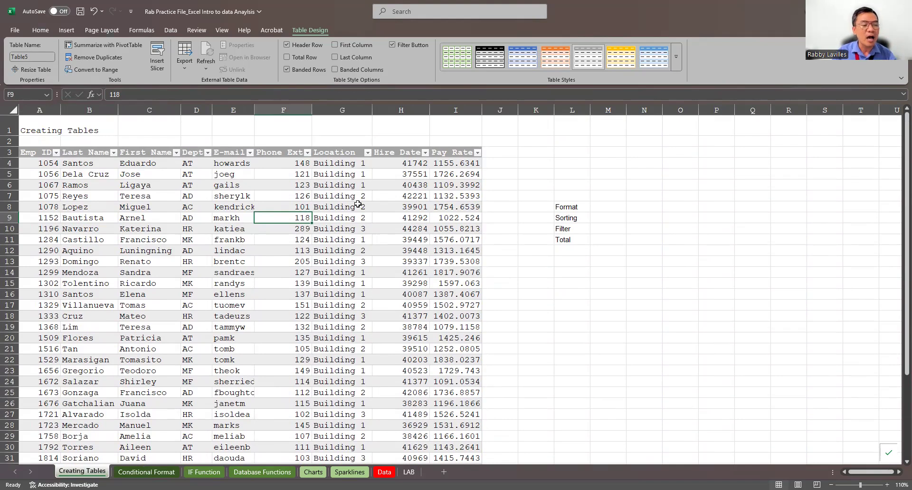
scroll(372, 221, down, 1)
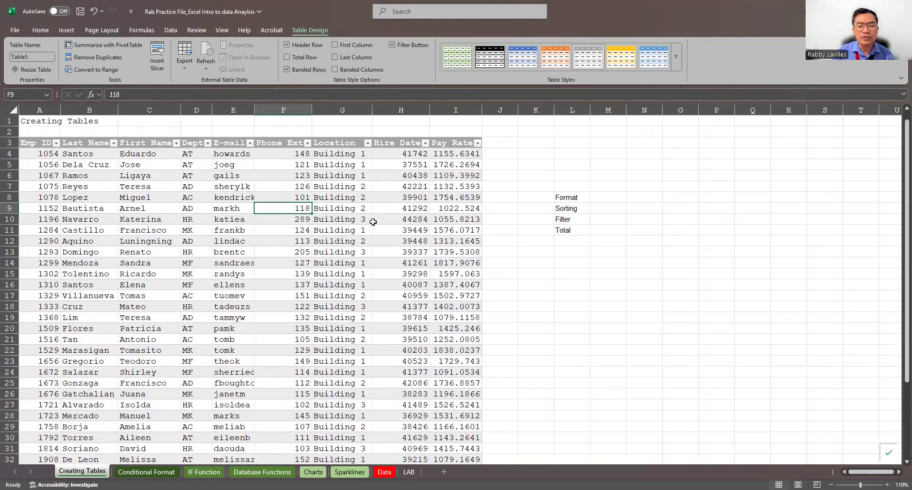
scroll(372, 221, down, 4)
scroll(375, 225, down, 3)
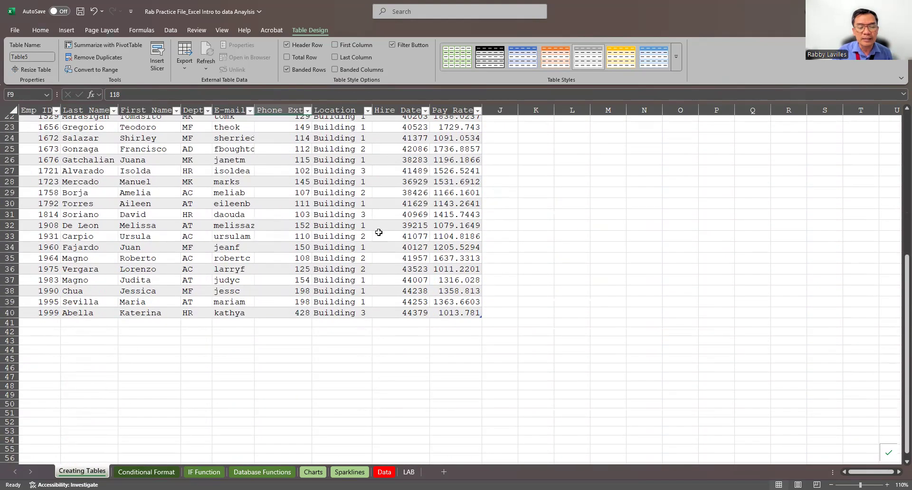
Count the blank cells in the whole table with the formula =COUNTBLANK(Table5) in cell H43.
click(409, 344)
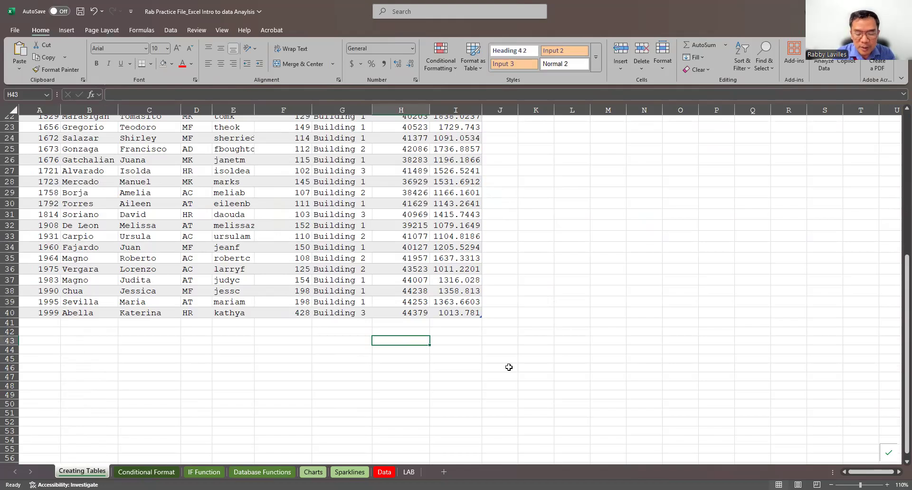
text(=)
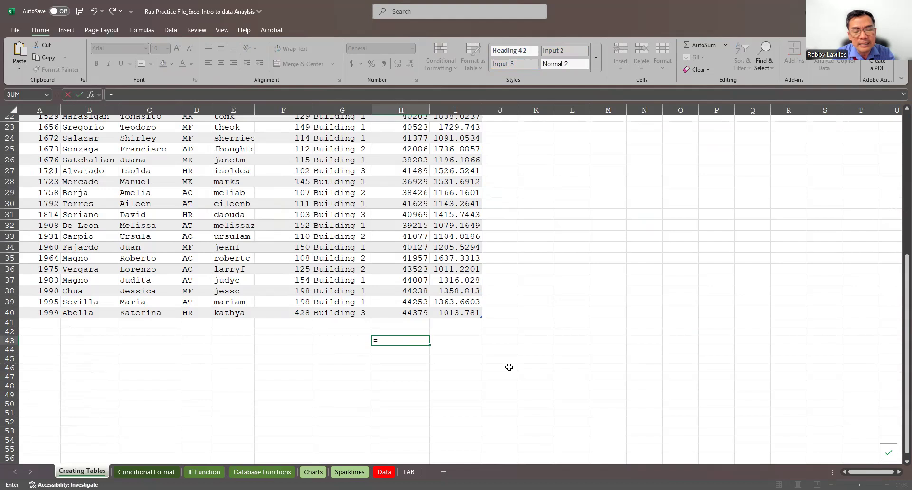
text(c)
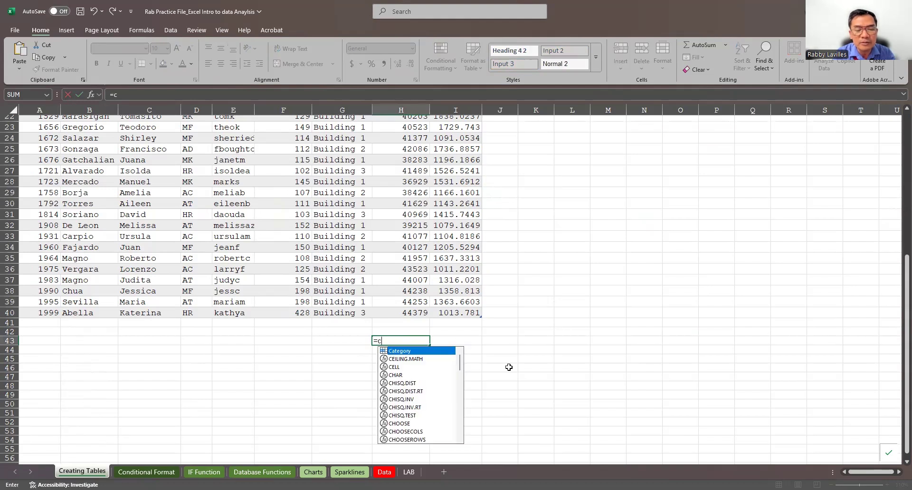
text(ount)
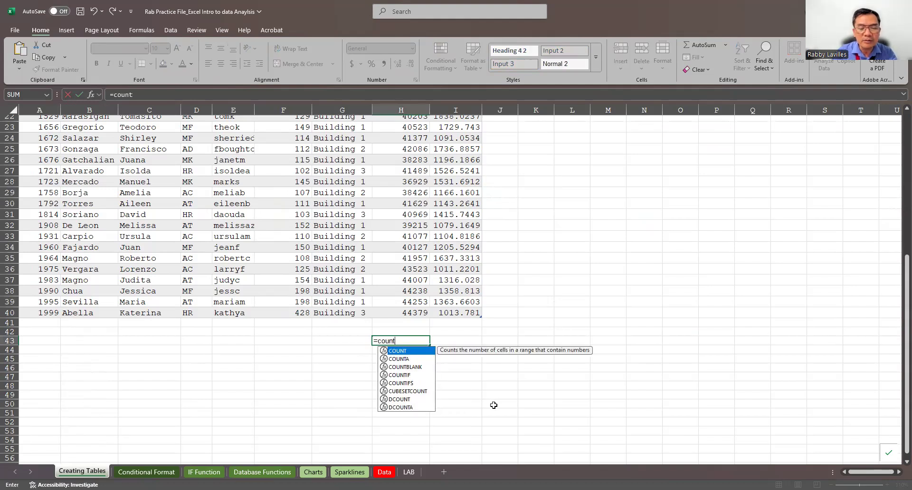
click(406, 368)
key(Tab)
click(470, 312)
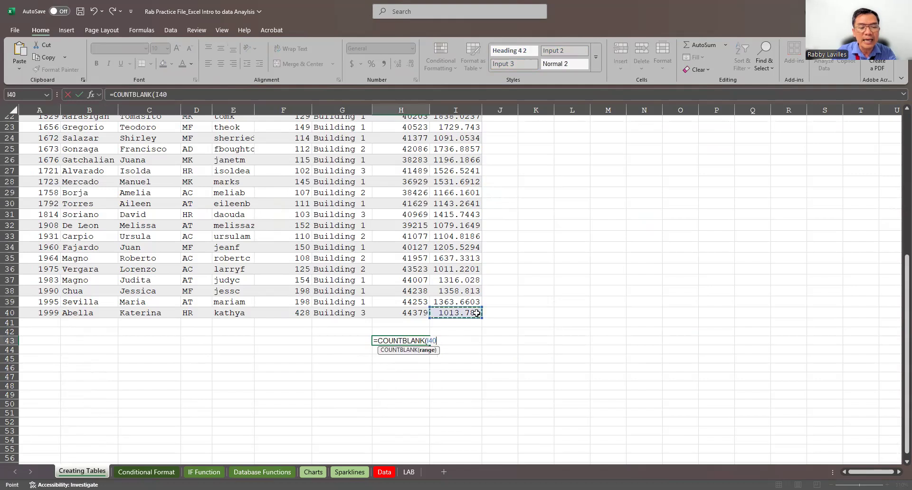
drag(3, 35, 18, 121)
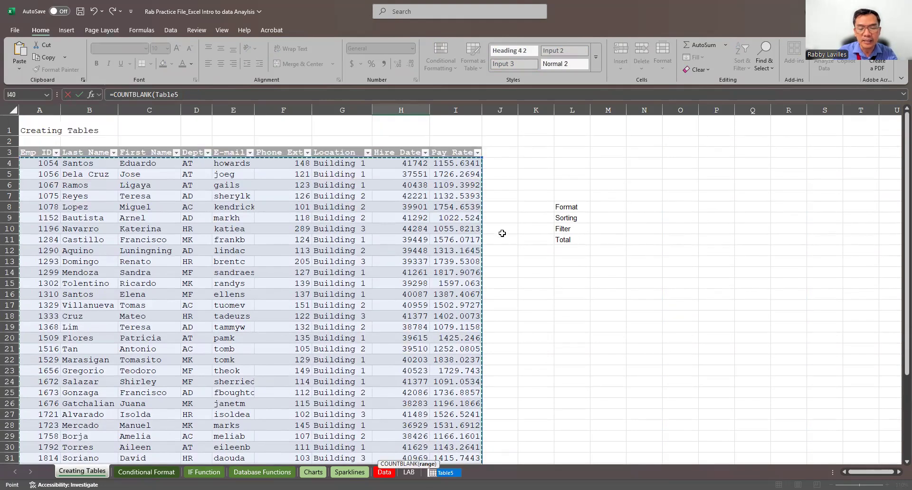
key(Return)
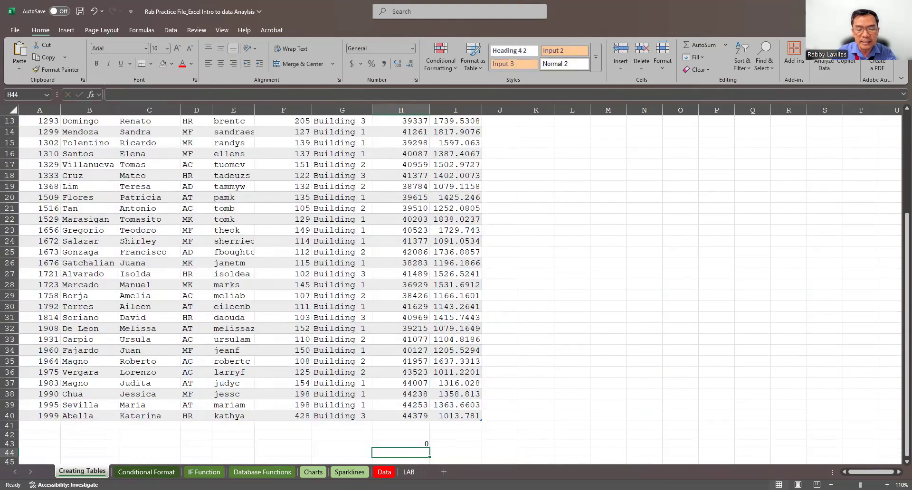
Delete the COUNTBLANK formula from cell H43 below the table.
click(422, 443)
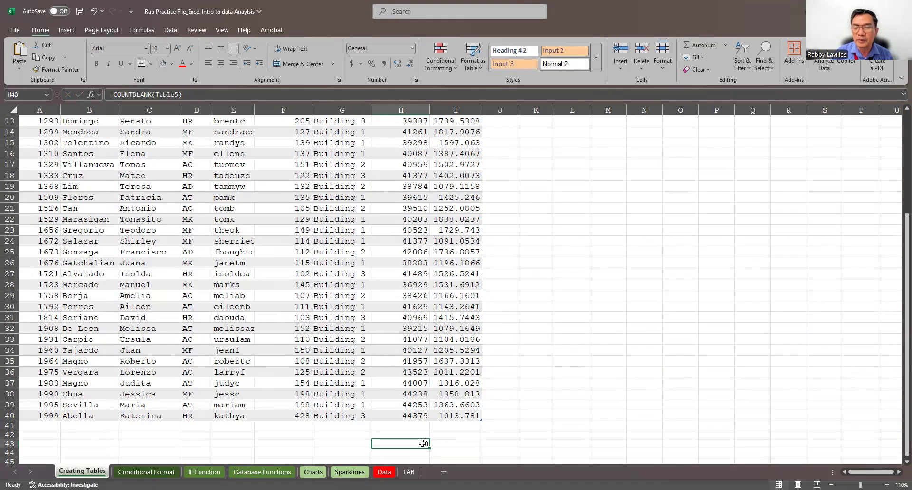
key(Delete)
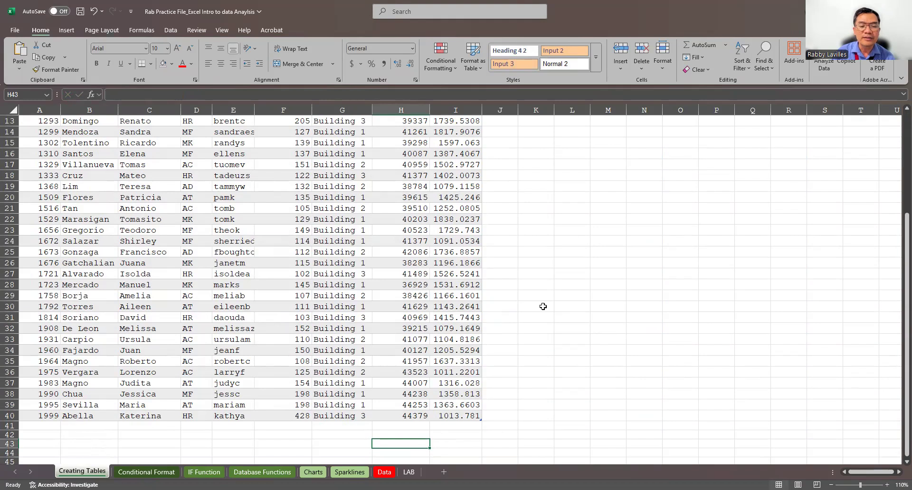
click(507, 216)
Review the table's records from the header to the last row and select cell G11 in the Location column.
scroll(508, 215, up, 4)
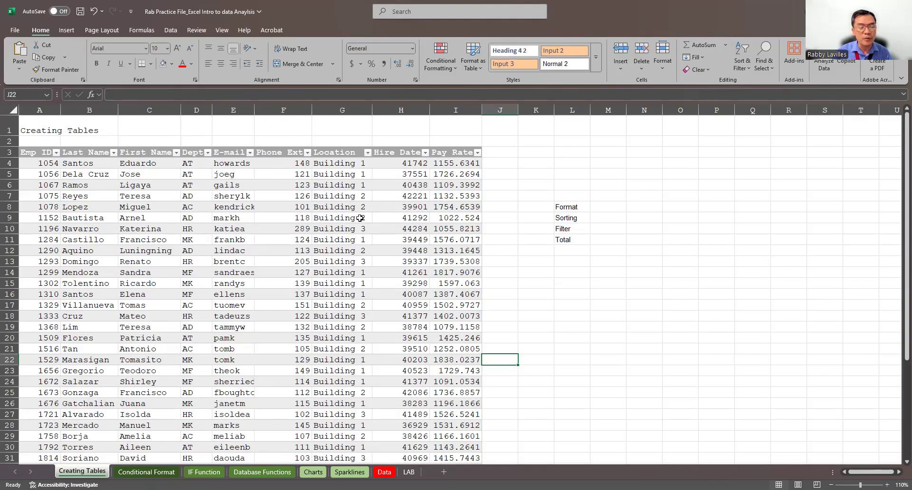
scroll(367, 280, down, 3)
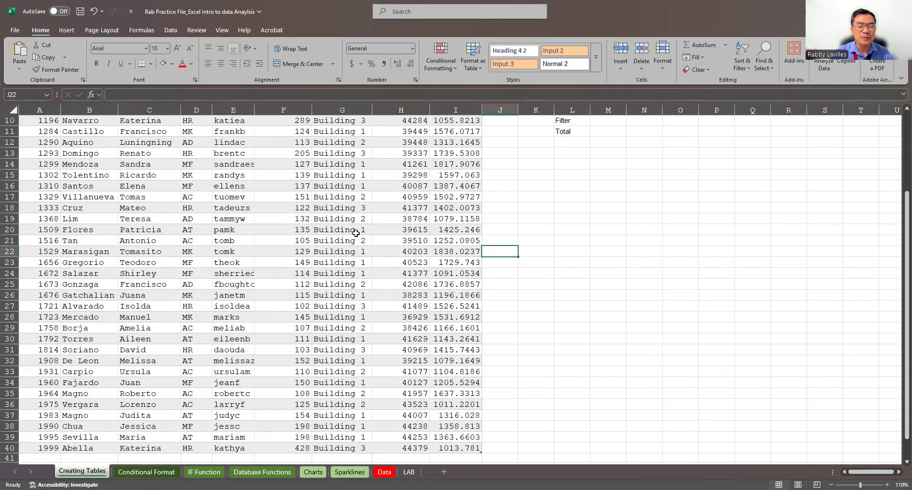
scroll(356, 235, up, 3)
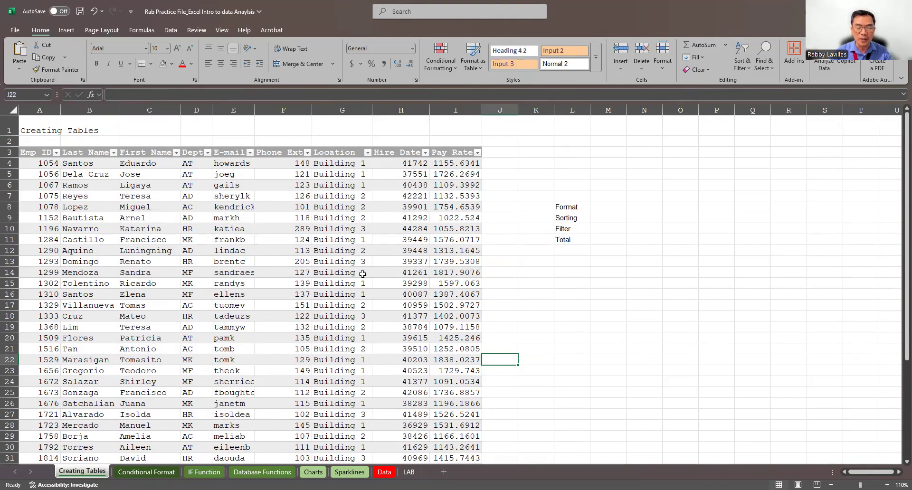
scroll(362, 274, down, 3)
scroll(363, 274, down, 3)
scroll(364, 274, up, 3)
scroll(364, 274, up, 3)
click(334, 240)
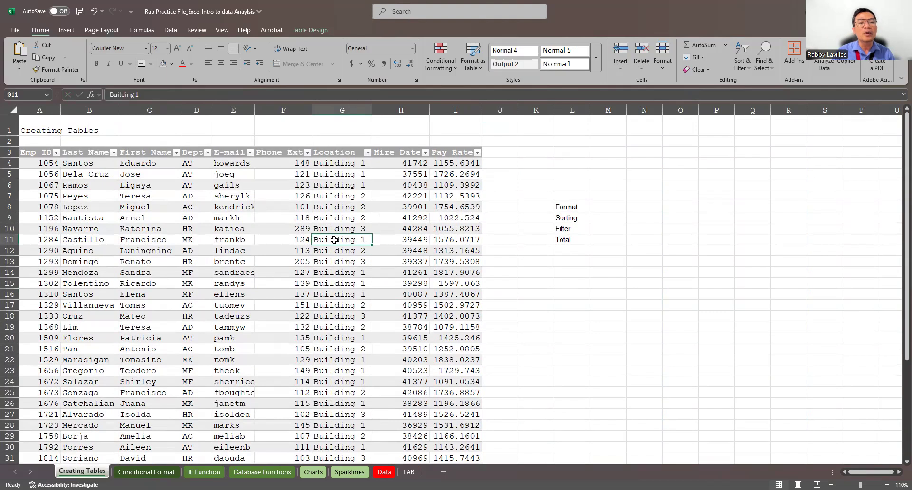
Clear the table style applied to the employee table, including its header fill and row banding.
click(317, 32)
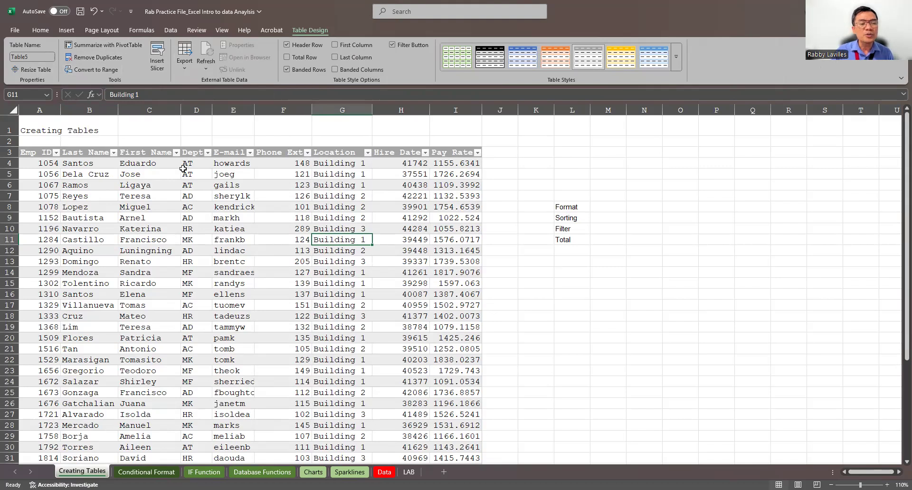
click(533, 175)
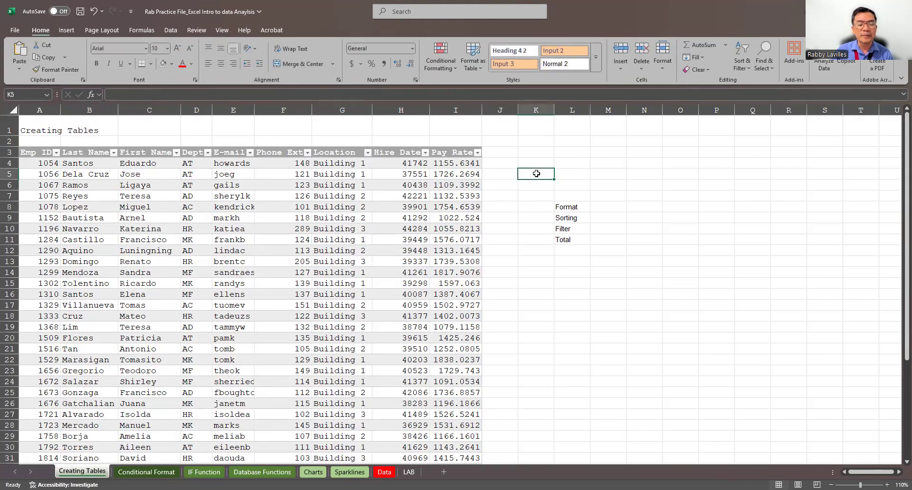
click(259, 247)
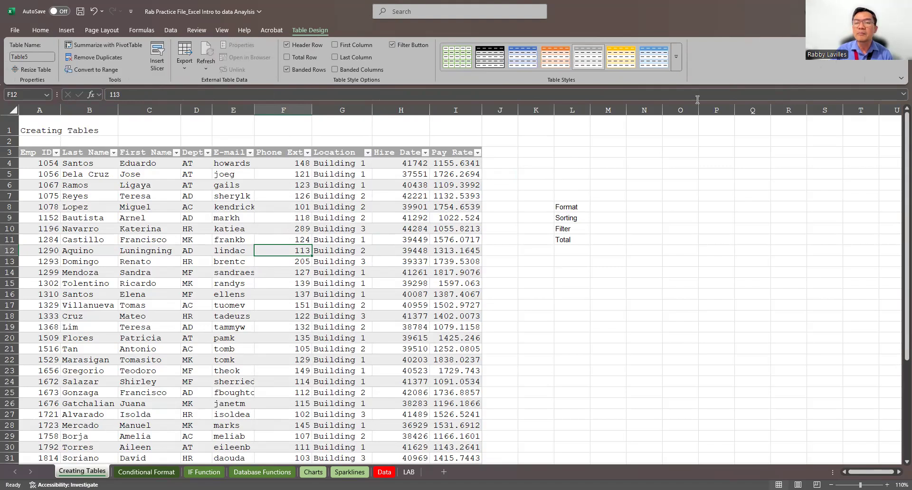
click(676, 60)
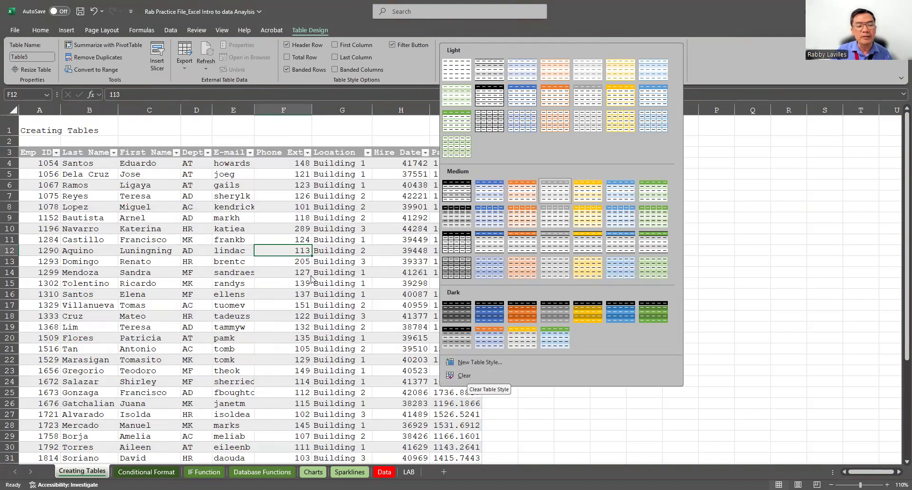
click(251, 240)
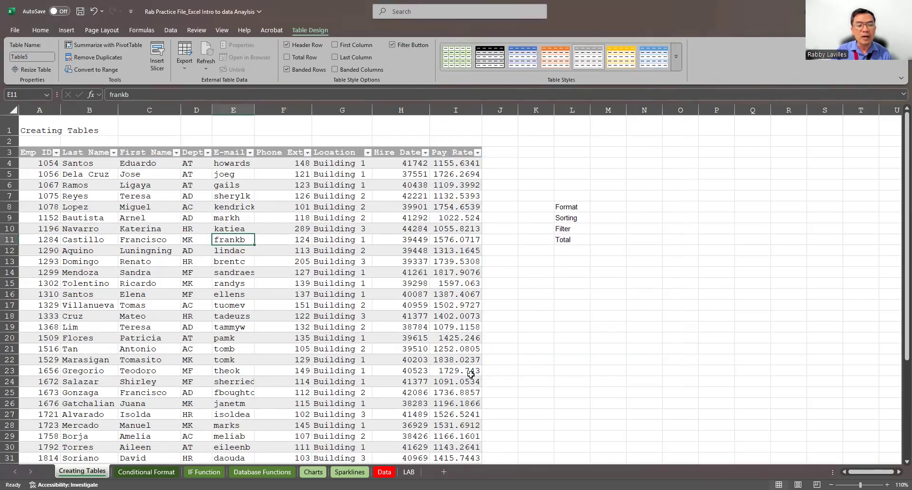
click(453, 272)
Examine the unstyled employee table down to its last record and check the look of its rows and headers.
scroll(453, 274, down, 2)
scroll(454, 274, down, 5)
scroll(332, 237, up, 7)
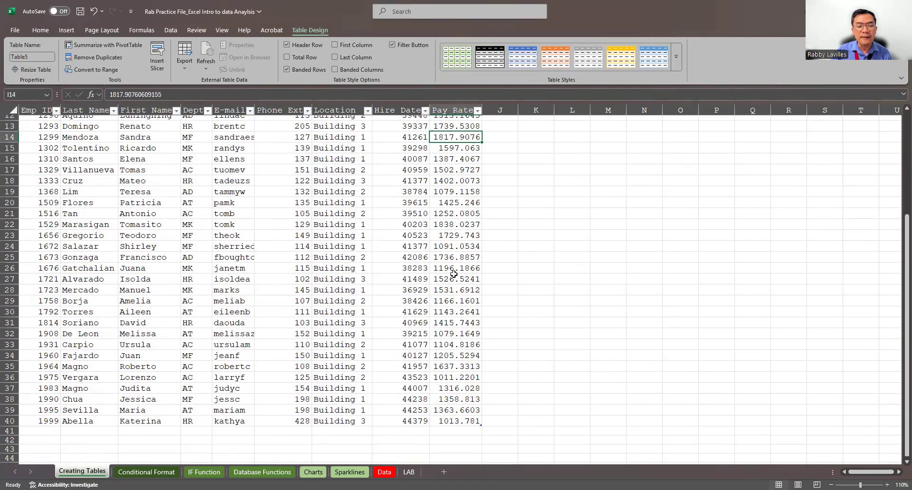
click(178, 202)
click(332, 256)
scroll(389, 268, down, 5)
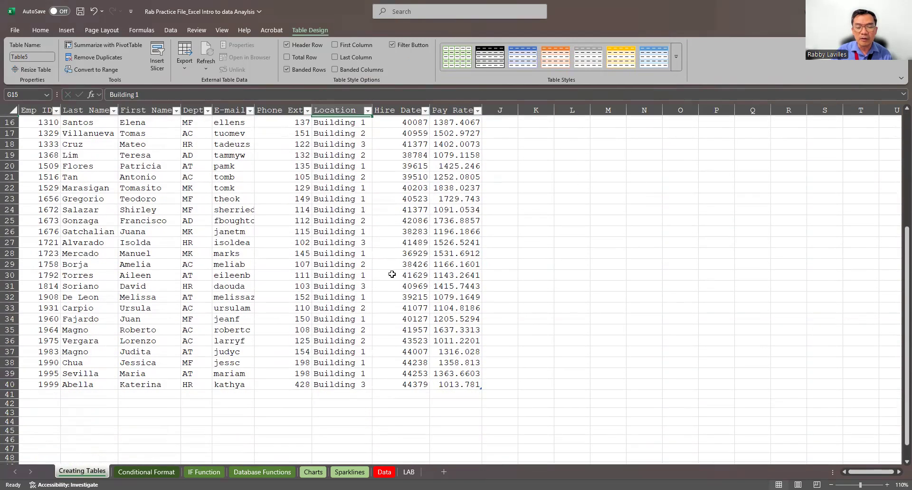
scroll(475, 342, down, 1)
scroll(313, 209, up, 6)
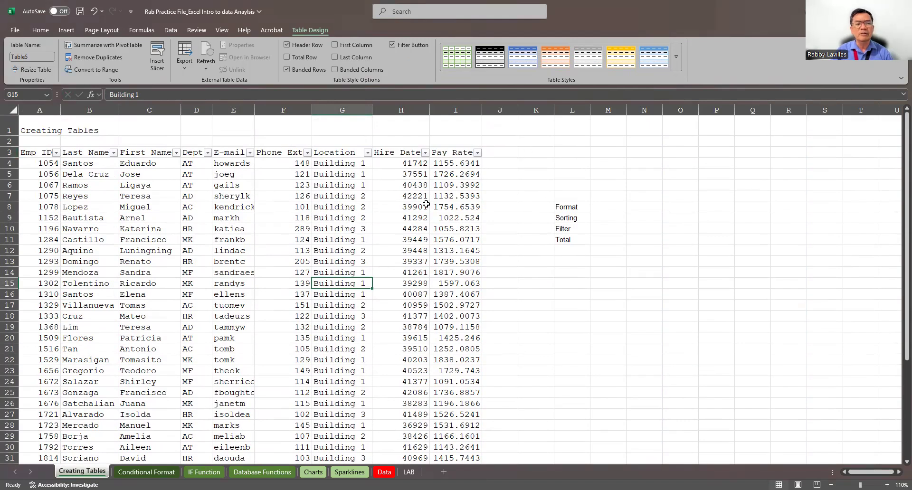
Convert the employee table to a normal range.
click(318, 218)
click(187, 202)
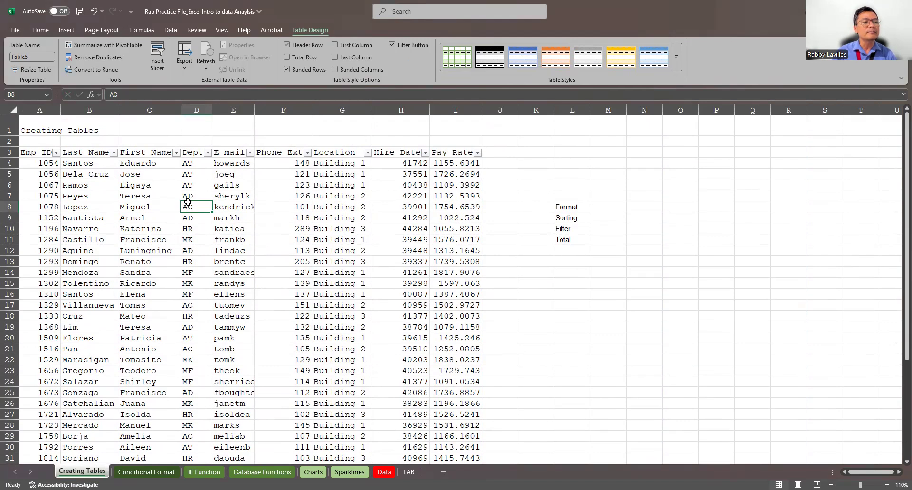
click(105, 70)
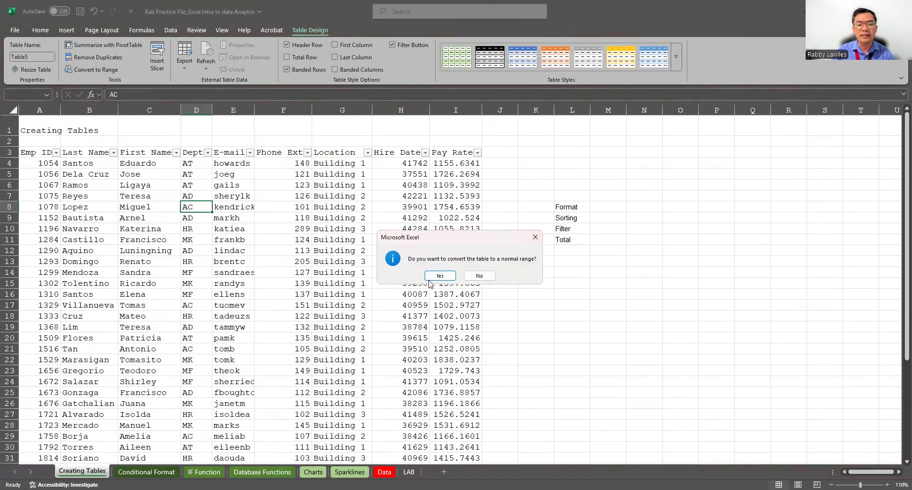
click(441, 276)
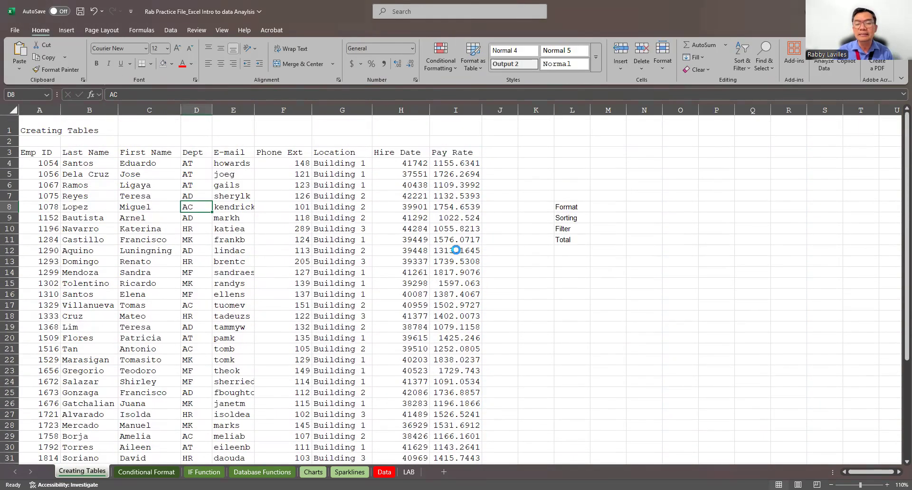
Format the range $A$3:$I$40 as a table with headers, using the gray banded style from the Medium group.
click(321, 211)
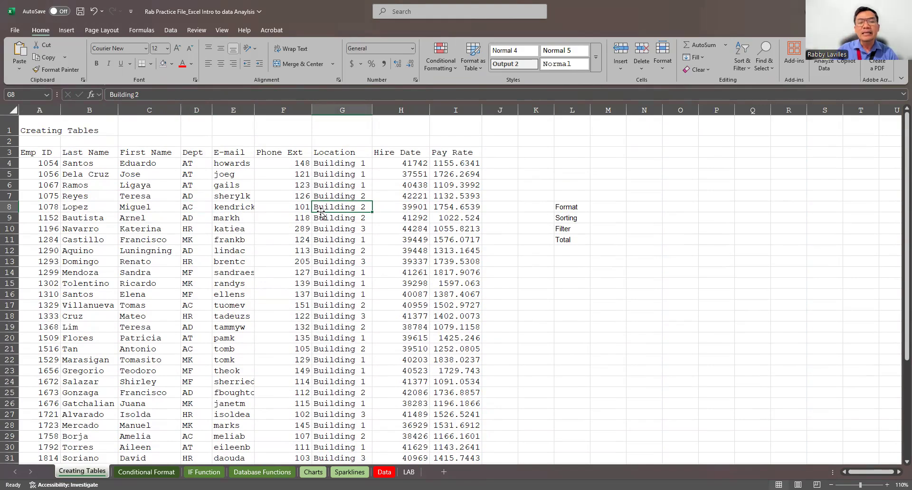
click(480, 69)
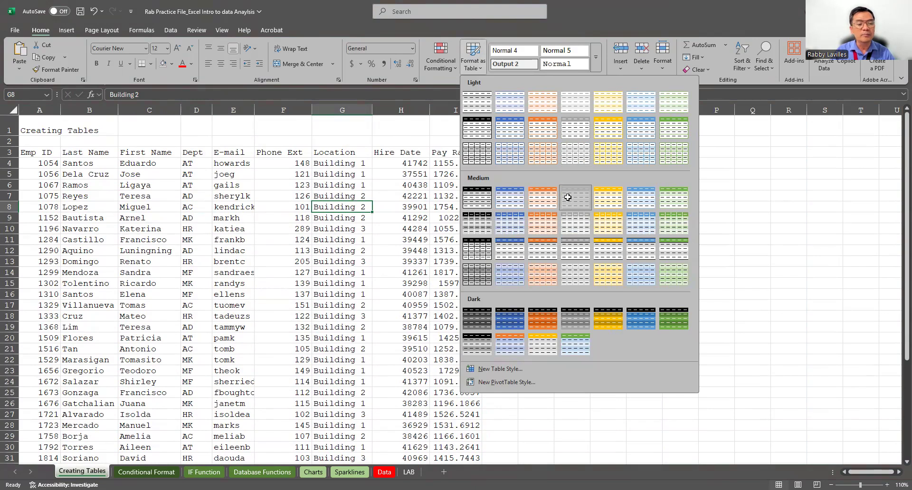
click(567, 197)
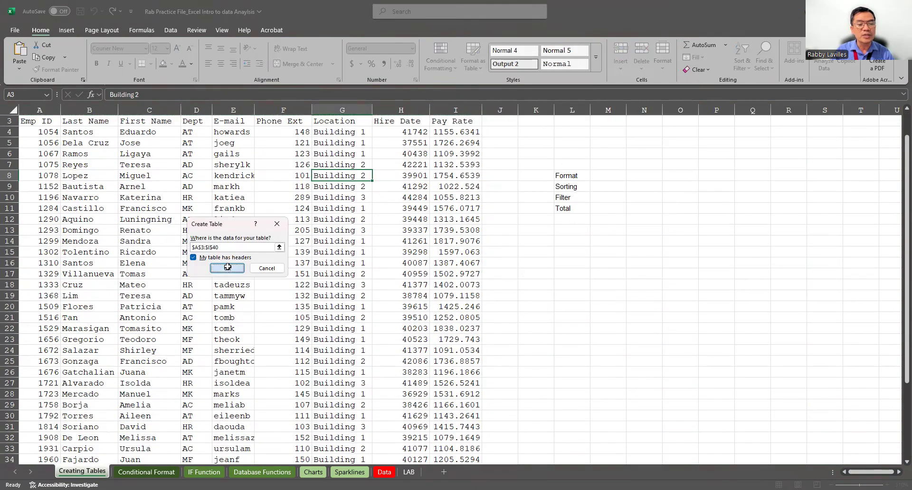
key(Return)
click(520, 249)
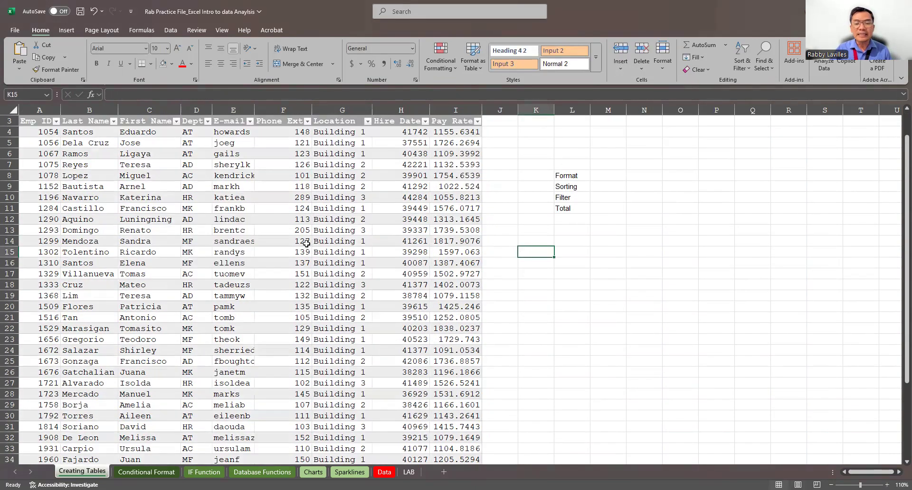
Widen the Emp ID, Last Name, First Name, Dept and Phone Ext columns to make room for their headers beside the filter buttons.
click(51, 120)
click(63, 119)
drag(60, 111, 74, 112)
drag(131, 112, 136, 112)
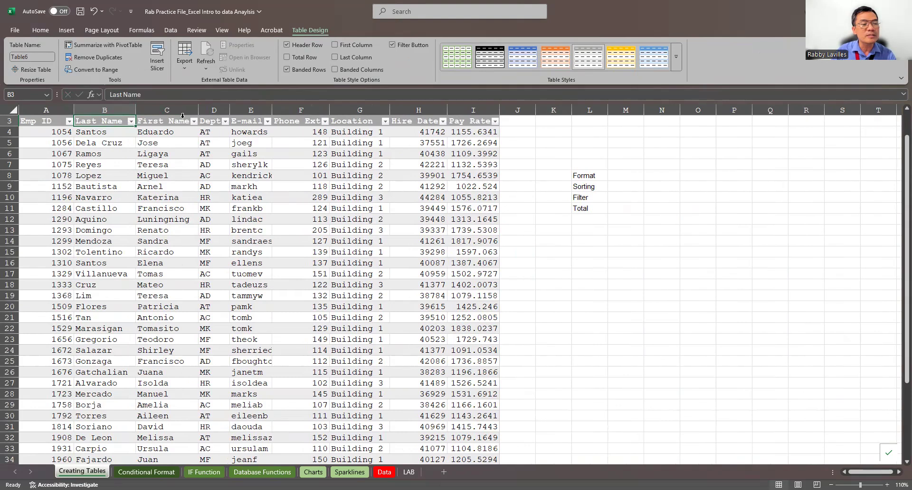
drag(198, 112, 245, 105)
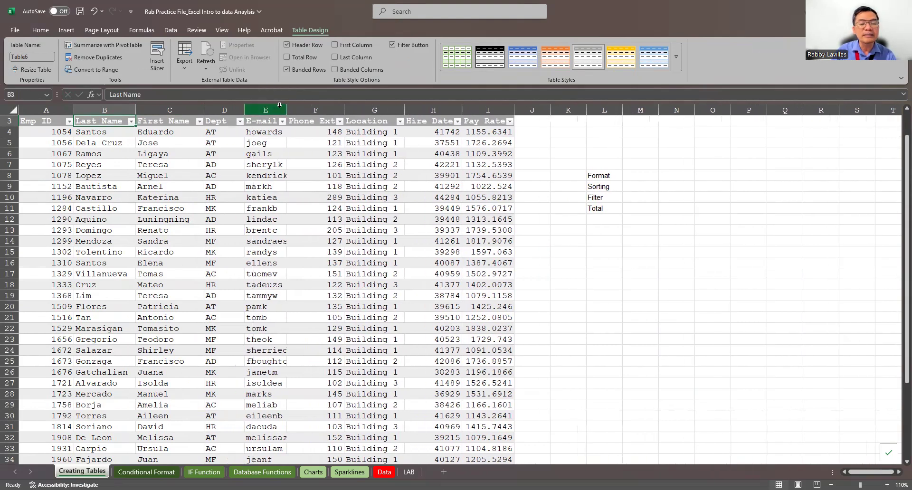
drag(343, 105, 351, 105)
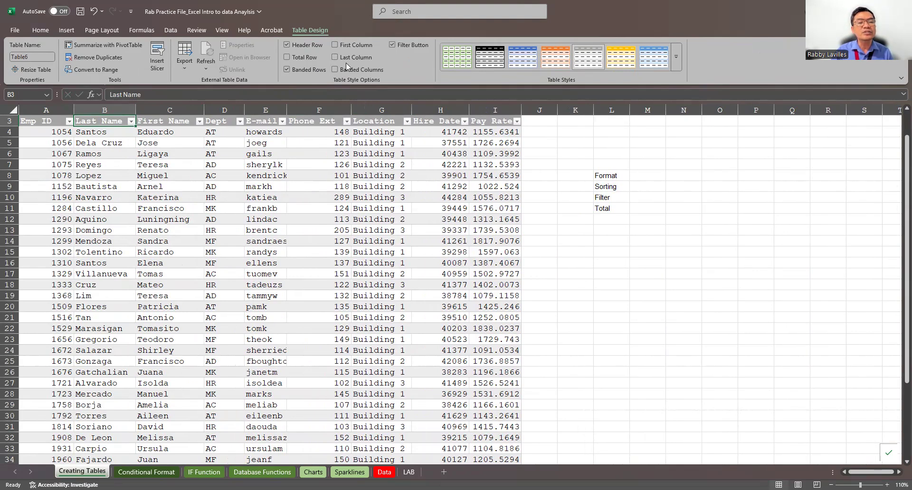
Add a total row to the employee table and compare it with the records above.
click(286, 57)
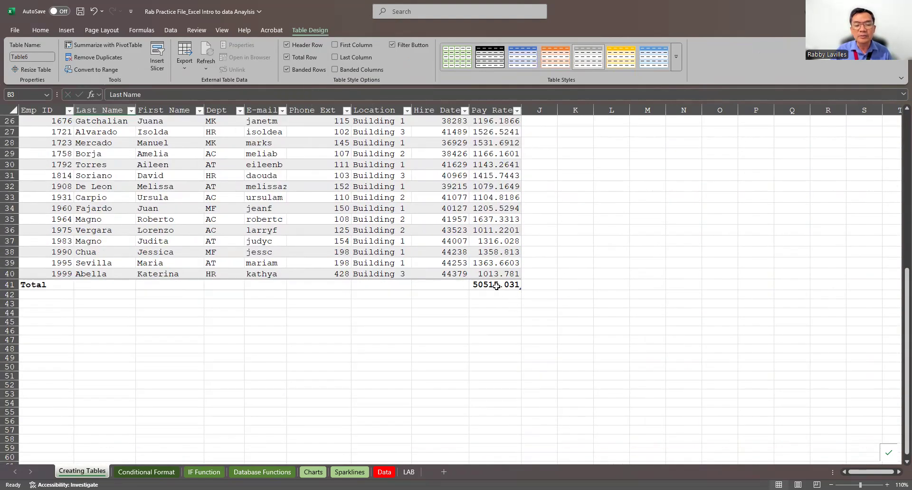
scroll(533, 280, up, 7)
scroll(533, 280, up, 1)
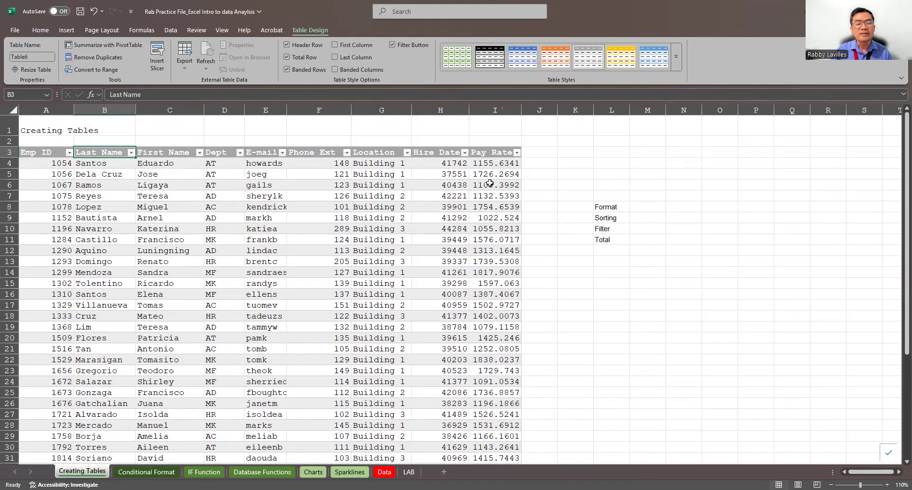
scroll(497, 185, down, 6)
scroll(489, 187, up, 3)
scroll(489, 187, up, 4)
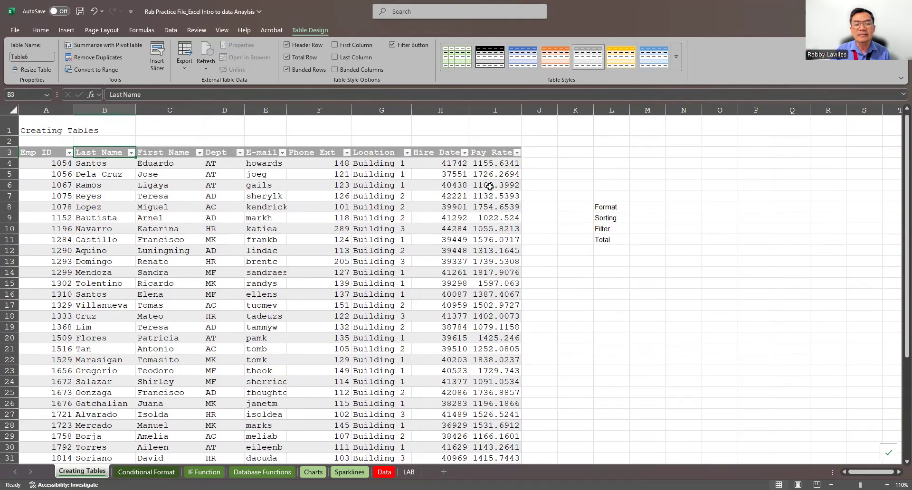
scroll(493, 179, down, 6)
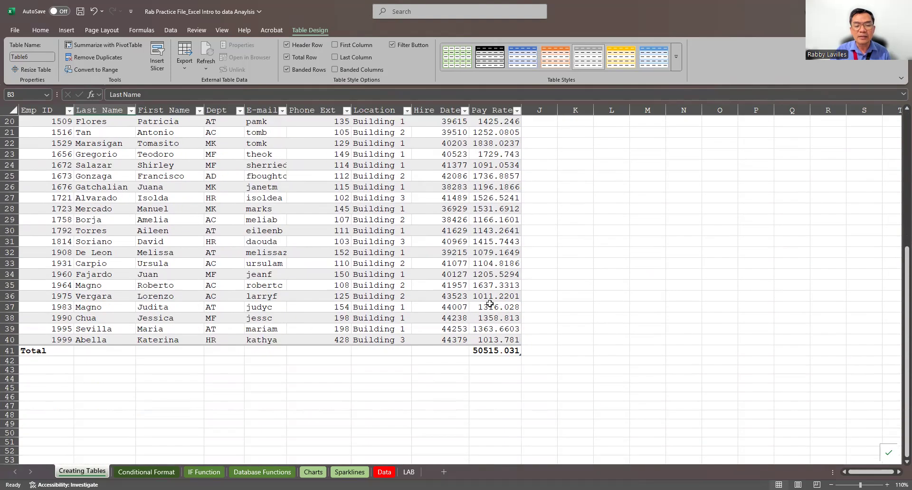
Inspect the formula behind the Pay Rate total in cell I41 and the cells it references, leaving it unedited.
click(493, 351)
scroll(559, 186, up, 6)
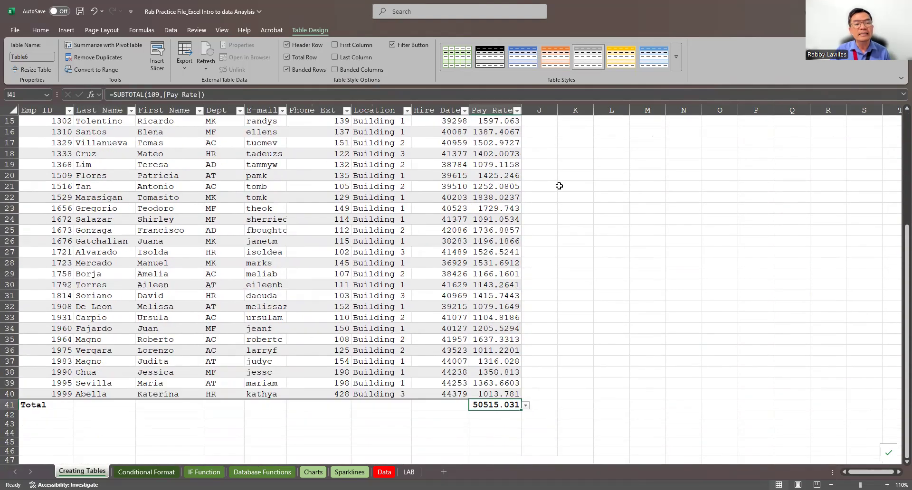
scroll(528, 213, down, 5)
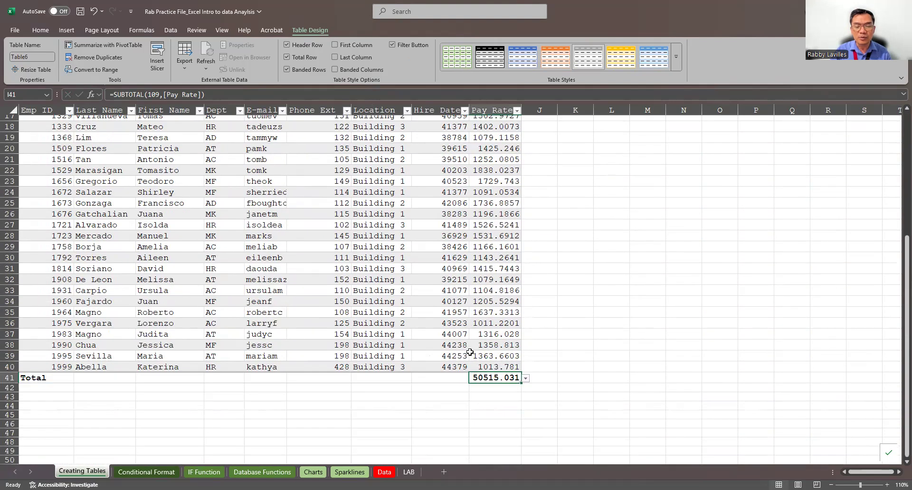
click(249, 91)
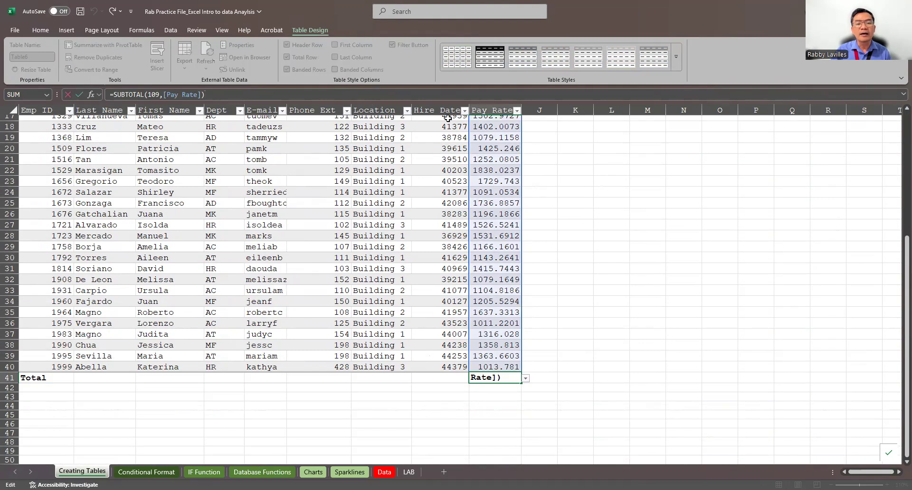
scroll(577, 179, up, 2)
scroll(577, 179, up, 1)
scroll(577, 179, up, 3)
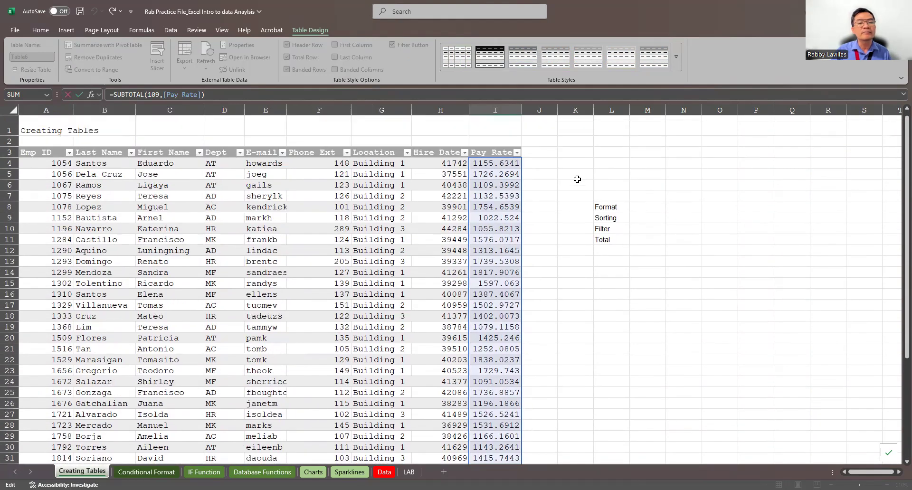
scroll(577, 179, down, 7)
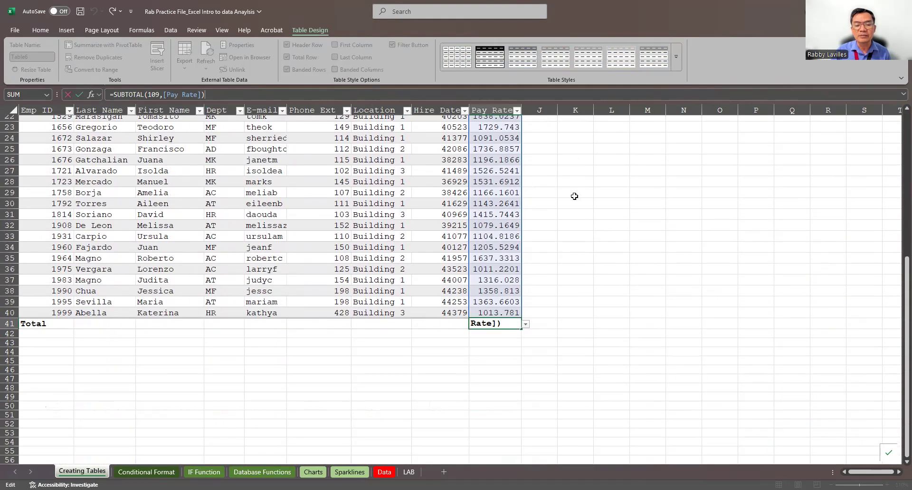
click(570, 229)
Turn on the Last Column emphasis for the employee table and switch it off again.
scroll(568, 228, up, 7)
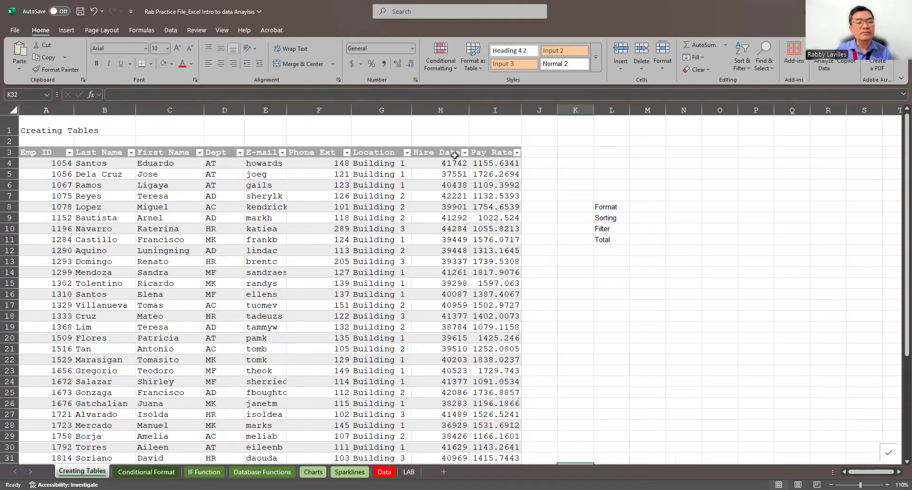
click(483, 195)
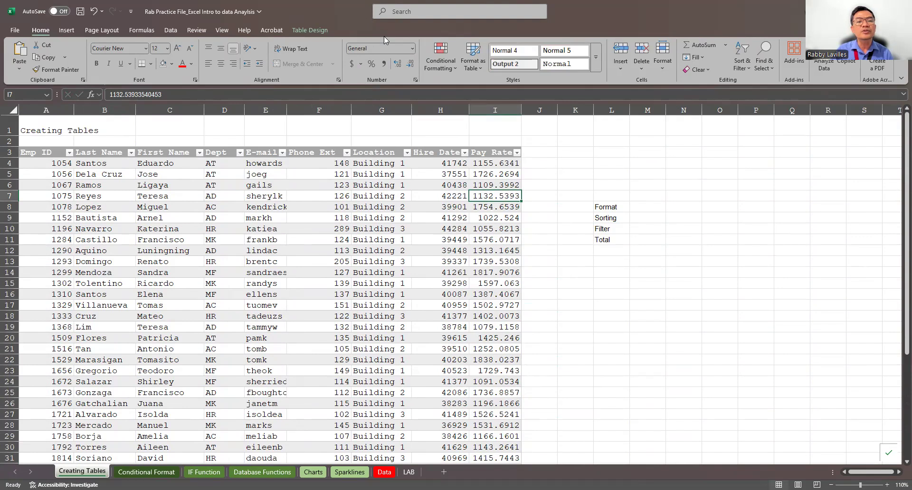
click(320, 30)
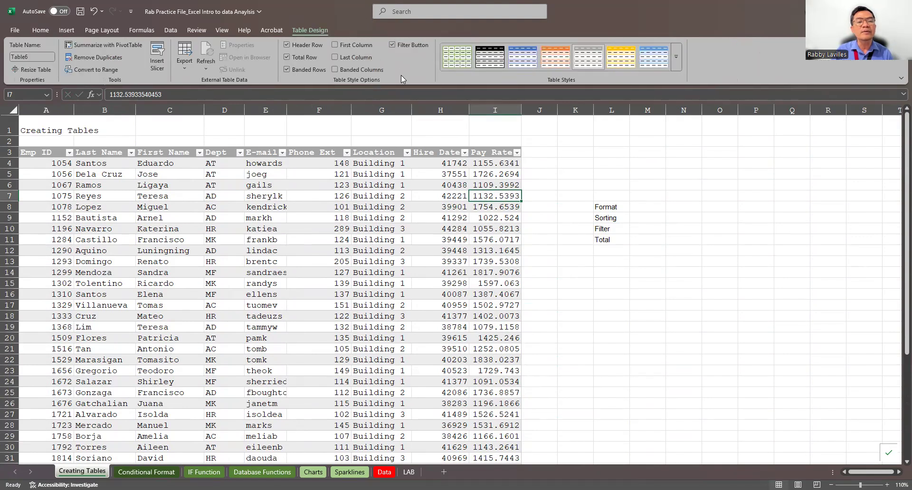
click(335, 57)
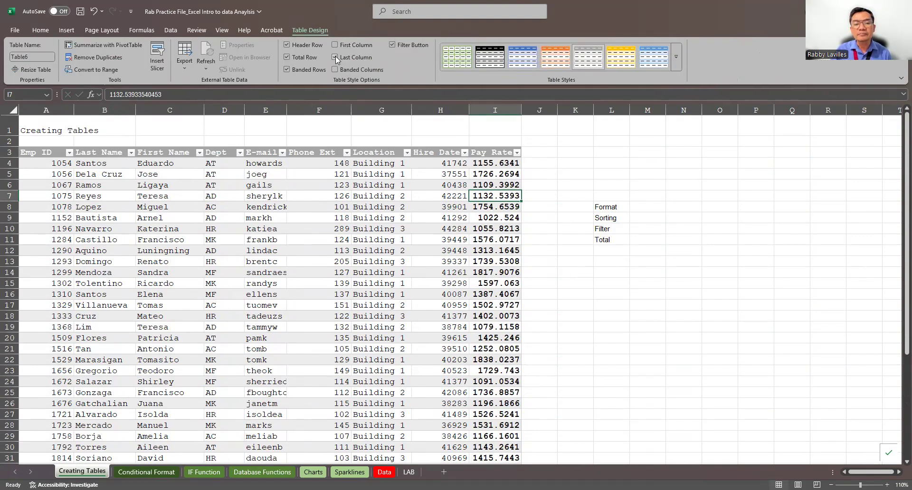
click(335, 57)
click(539, 152)
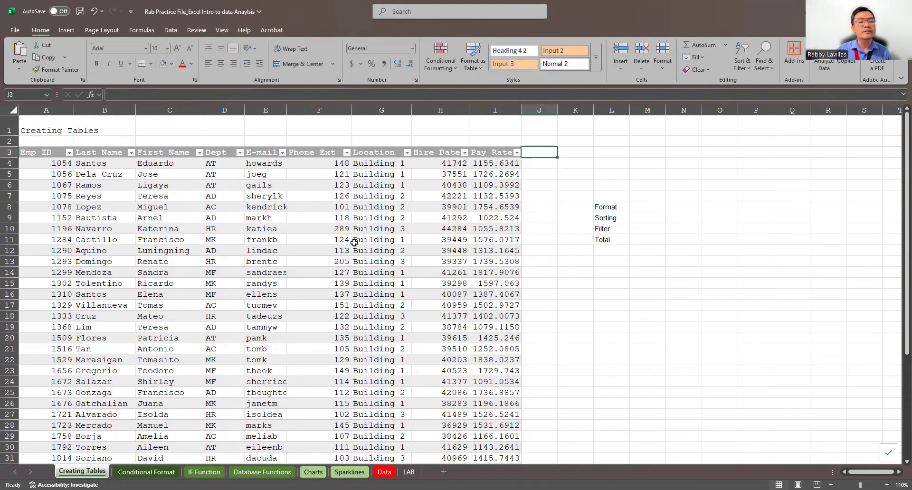
Turn on the First Column emphasis for the employee table and switch it off again.
click(381, 240)
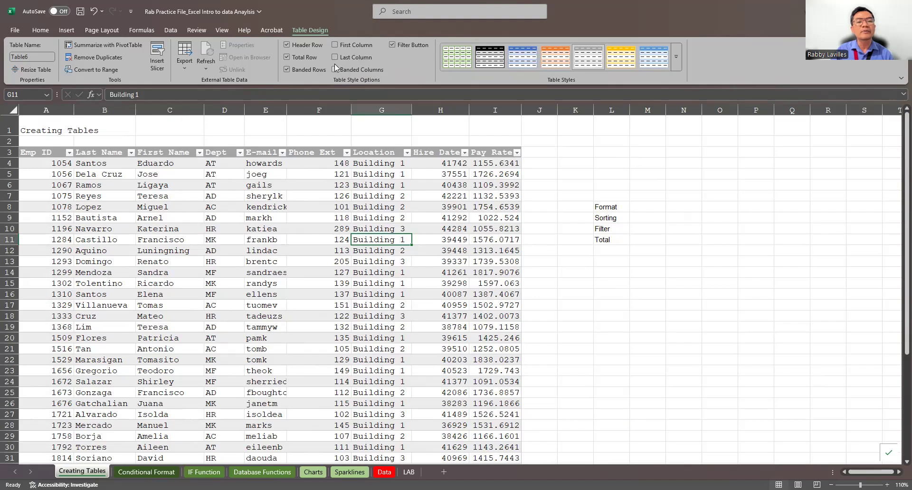
click(335, 44)
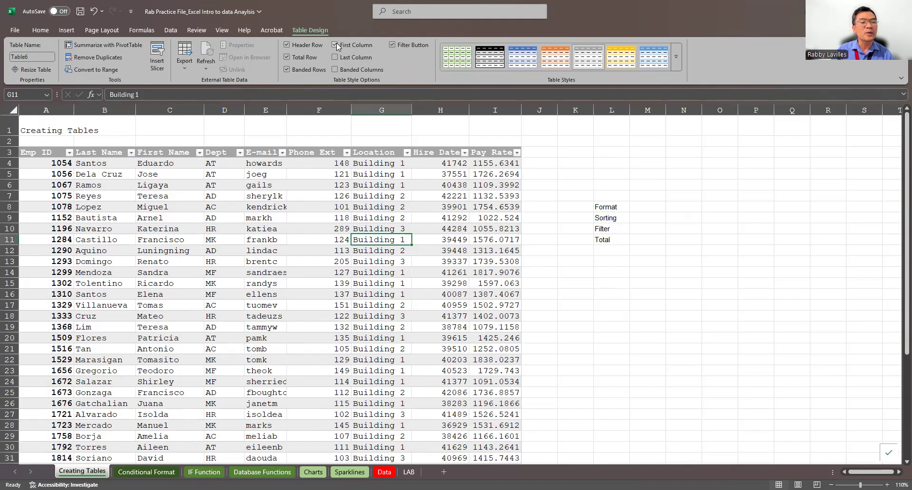
click(335, 45)
Turn on banded columns for the employee table.
click(334, 69)
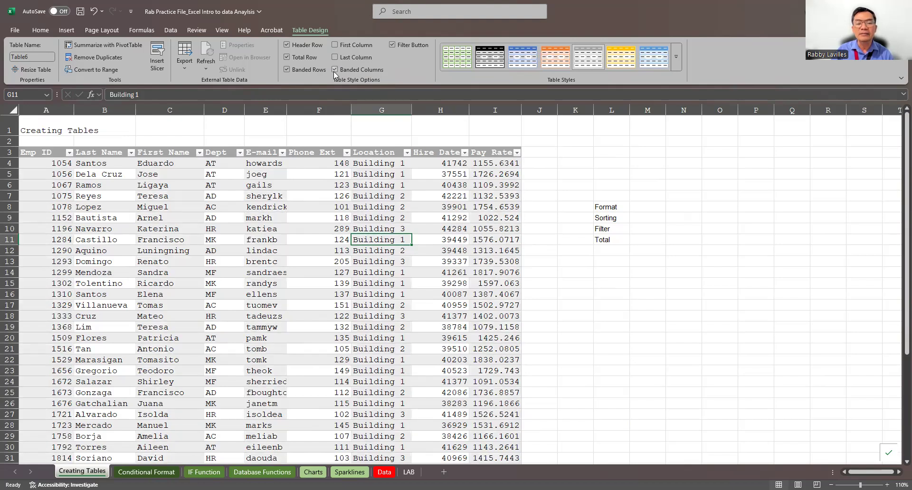
Turn off banded columns for the employee table, and switch the Last Column emphasis on and off again.
click(334, 70)
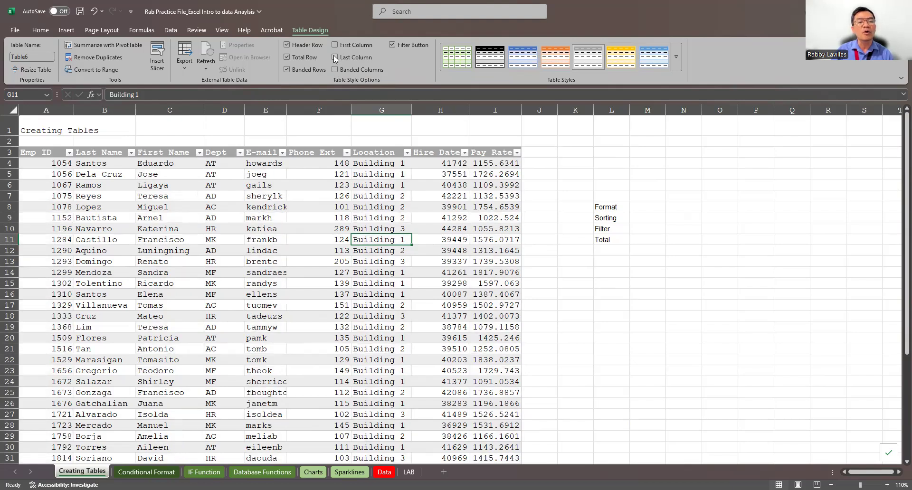
click(335, 58)
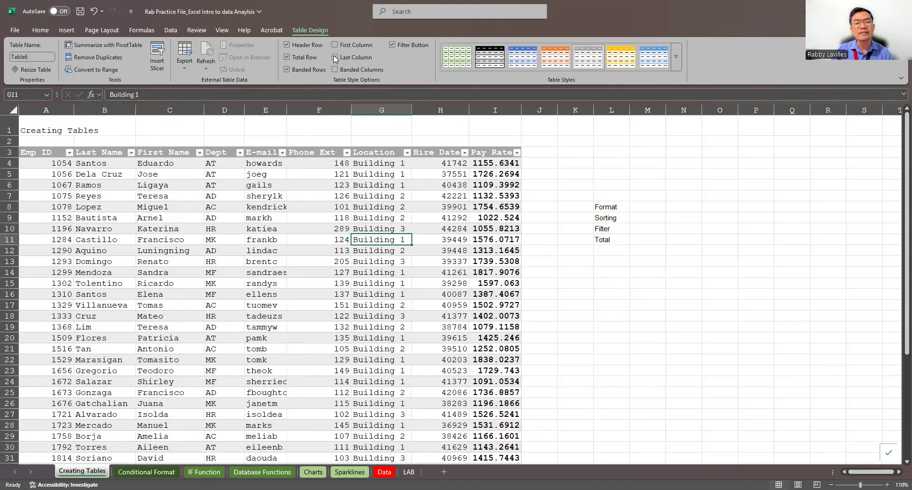
click(335, 57)
Hide the filter buttons in the employee table's header row and show them again.
click(392, 46)
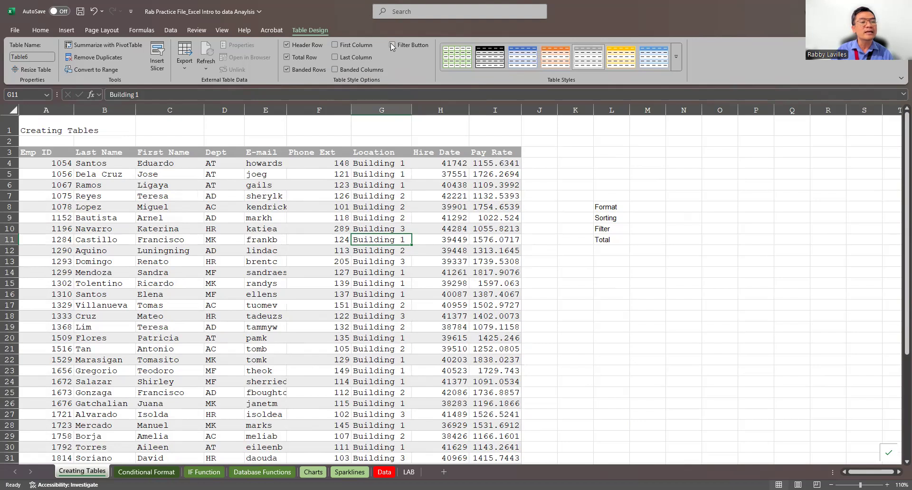
click(392, 46)
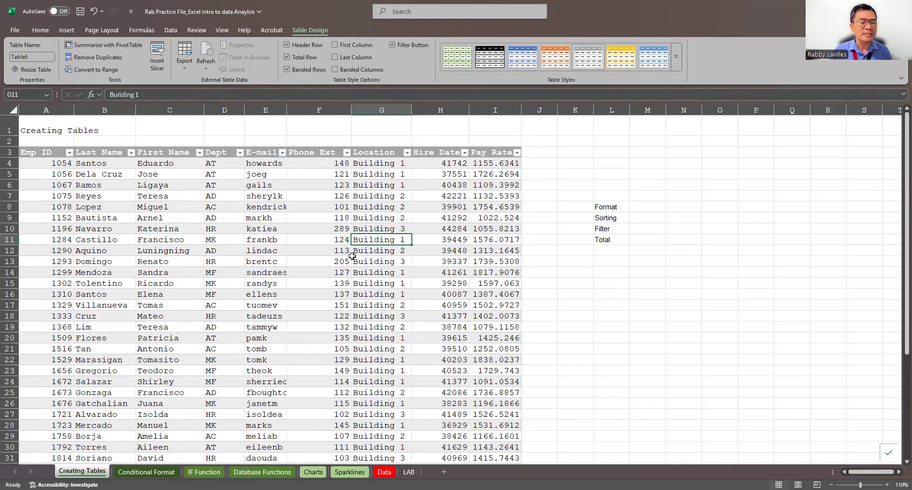
scroll(369, 228, down, 6)
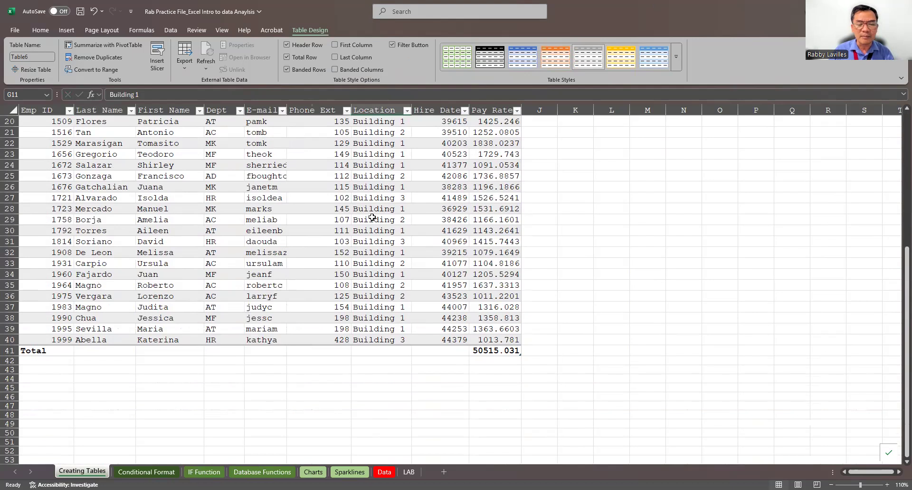
scroll(372, 217, up, 6)
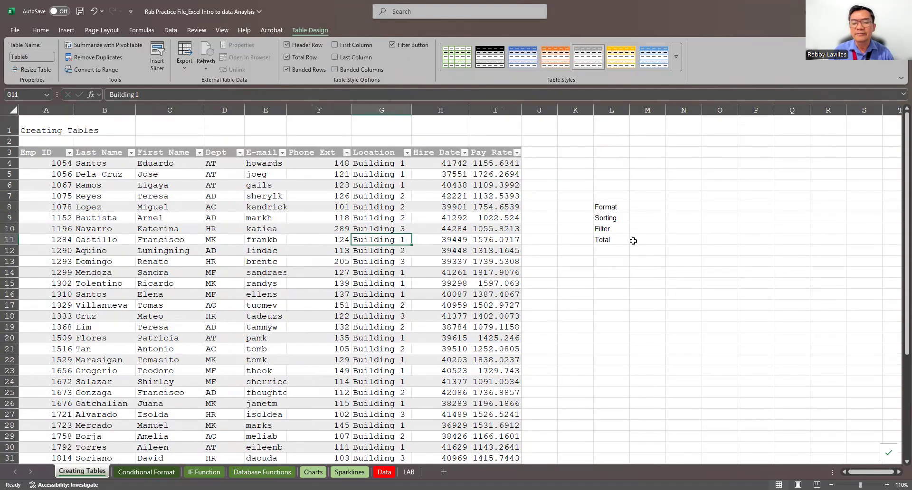
View the sort and filter options of the Emp ID column and close them without applying anything.
click(633, 241)
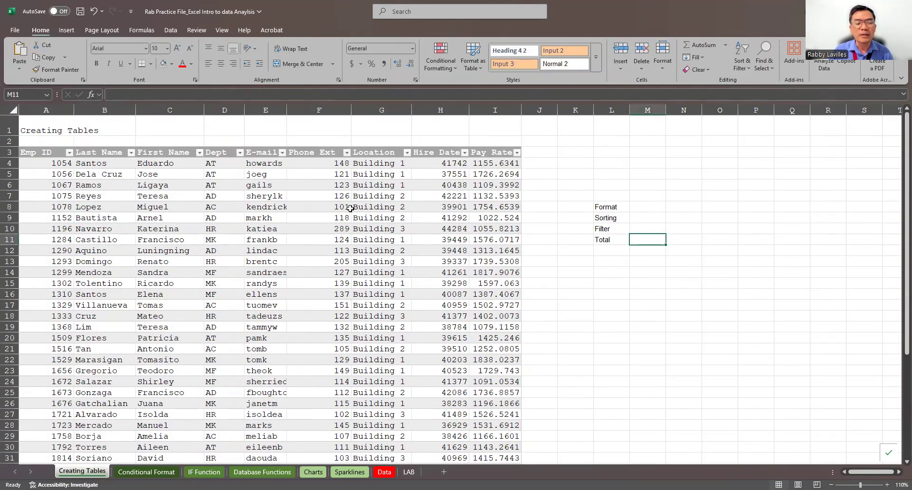
click(607, 221)
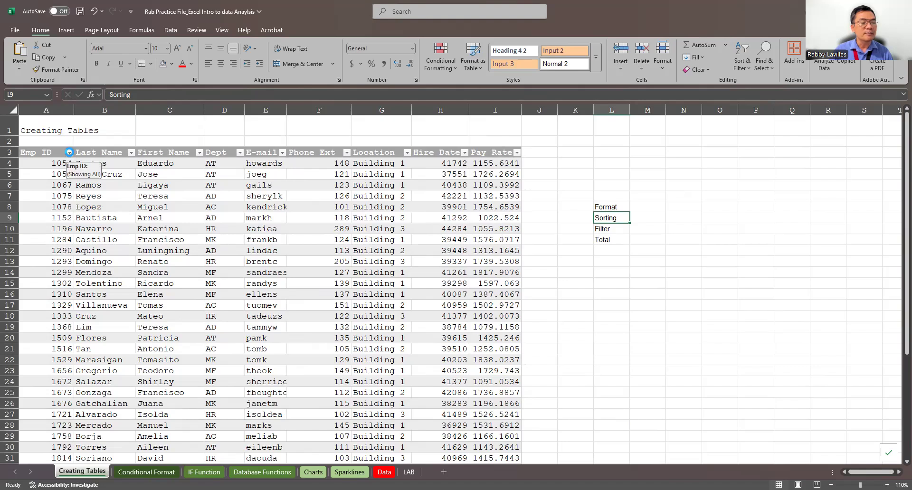
click(69, 153)
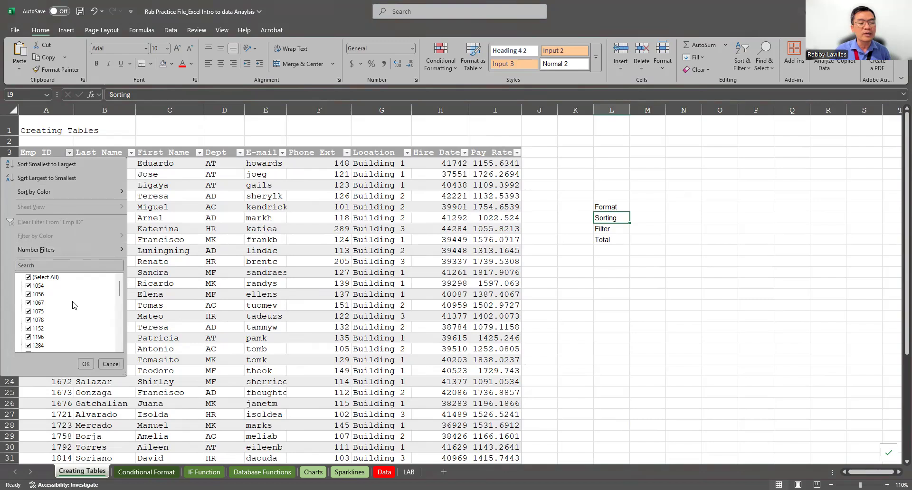
click(111, 363)
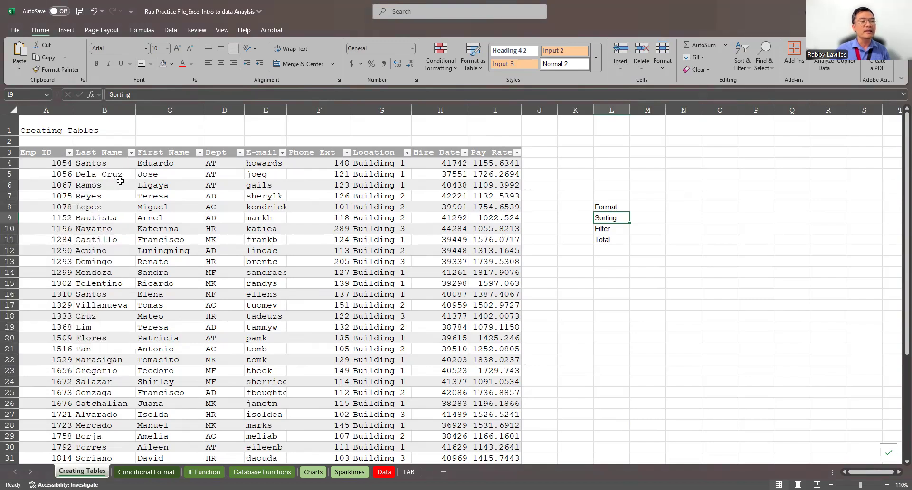
Sort the employee table by First Name from A to Z.
click(333, 216)
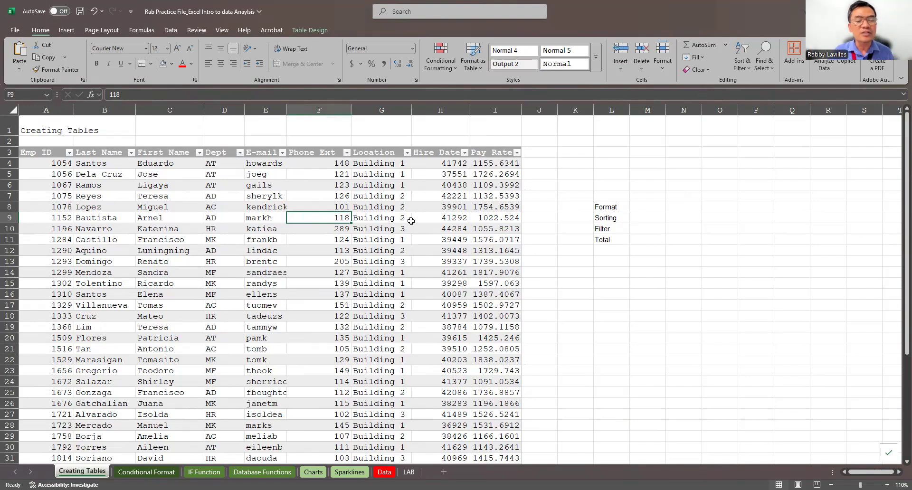
scroll(411, 221, down, 4)
click(173, 241)
scroll(289, 226, up, 1)
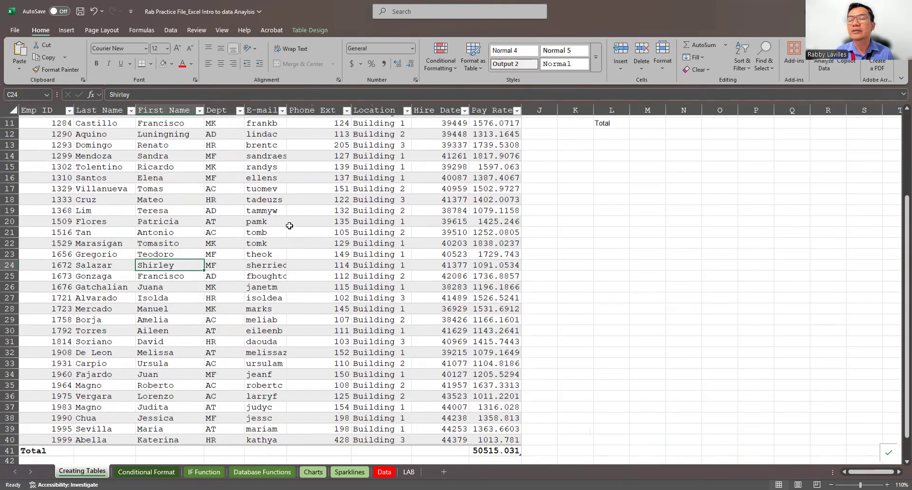
scroll(749, 70, up, 1)
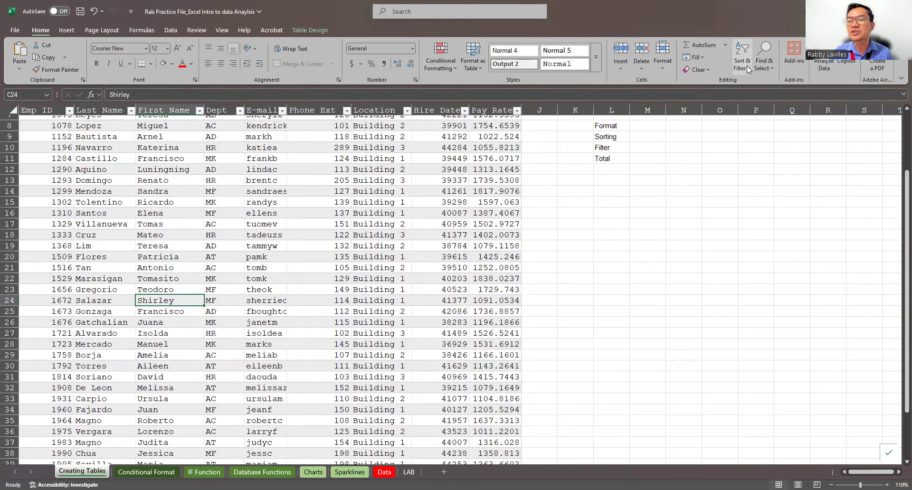
click(742, 64)
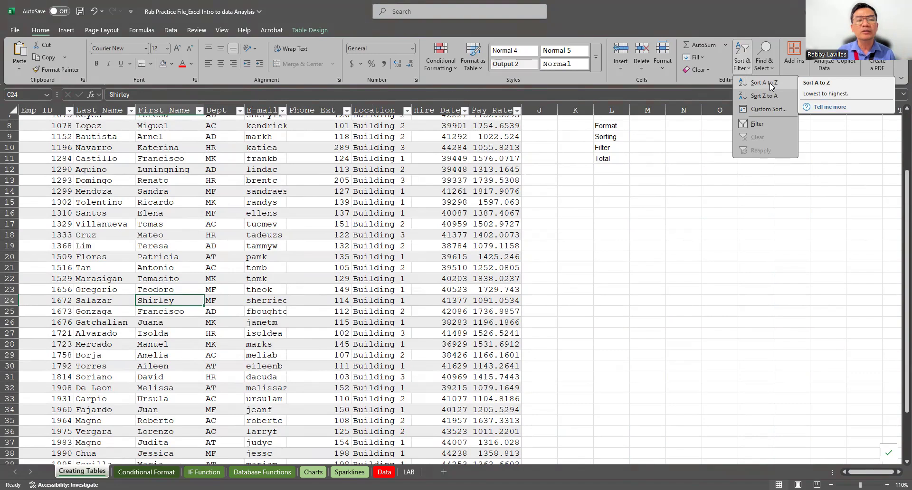
click(313, 30)
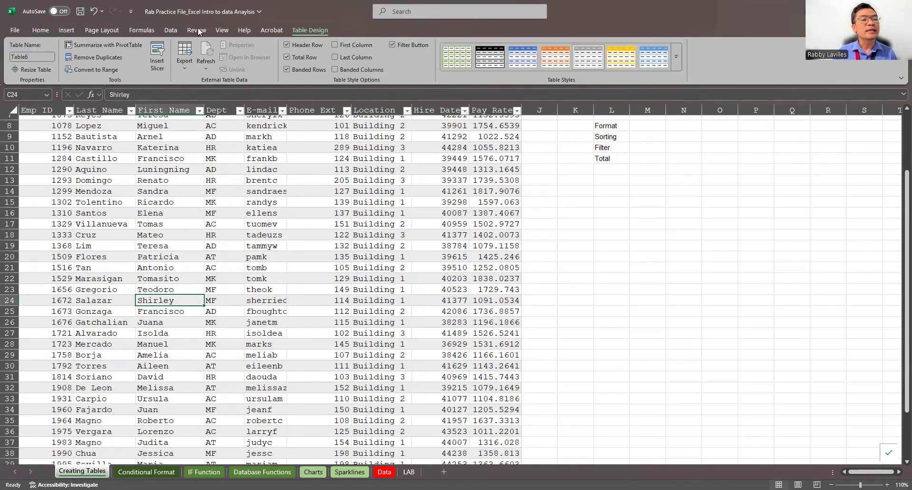
click(170, 30)
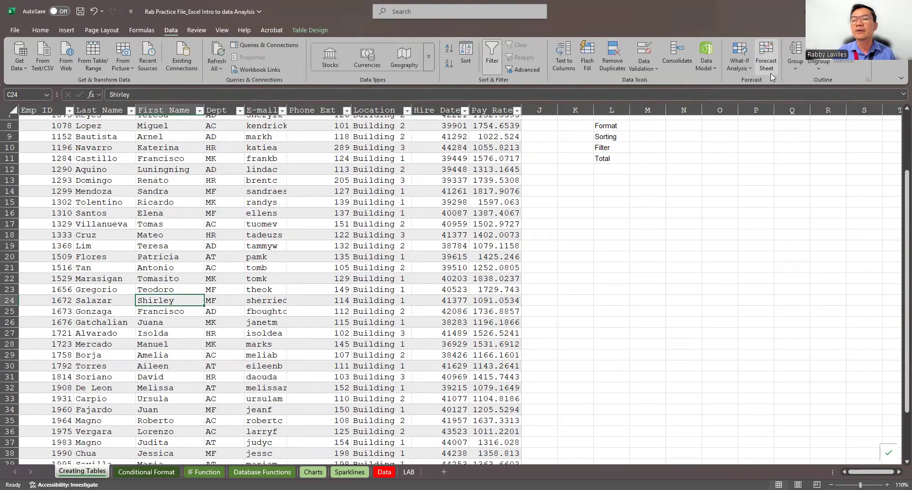
click(40, 30)
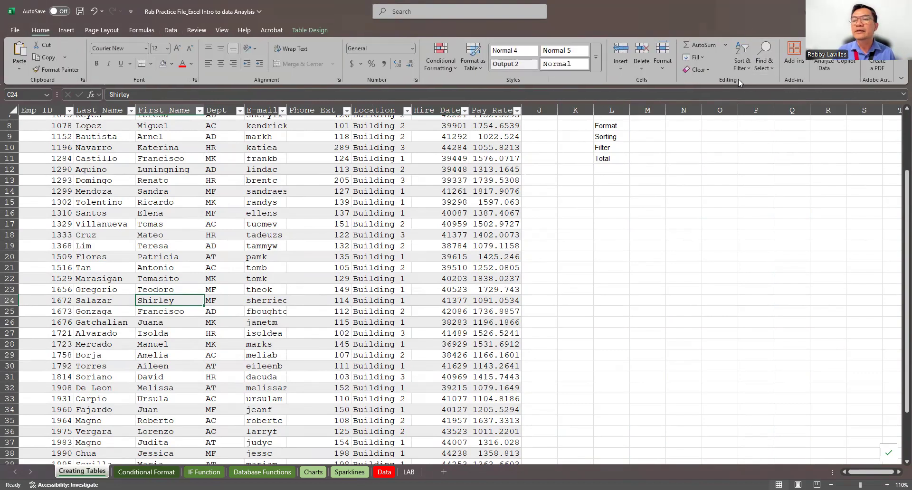
click(743, 67)
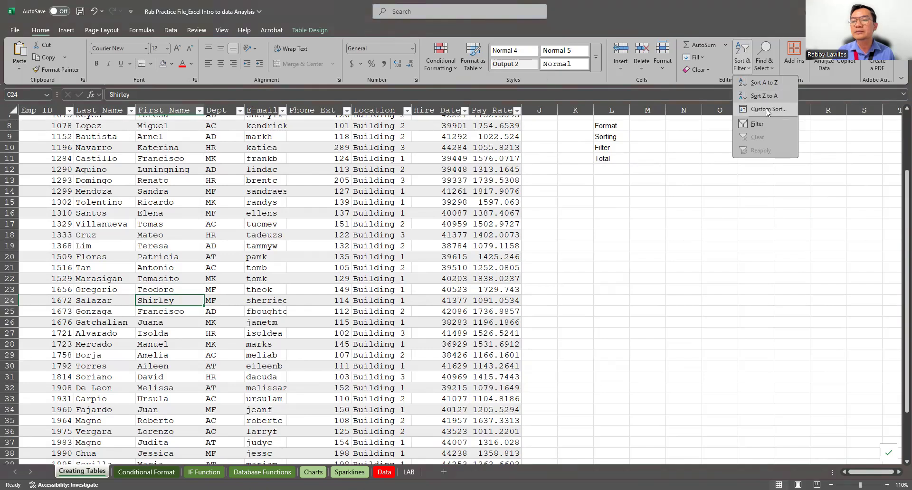
click(766, 83)
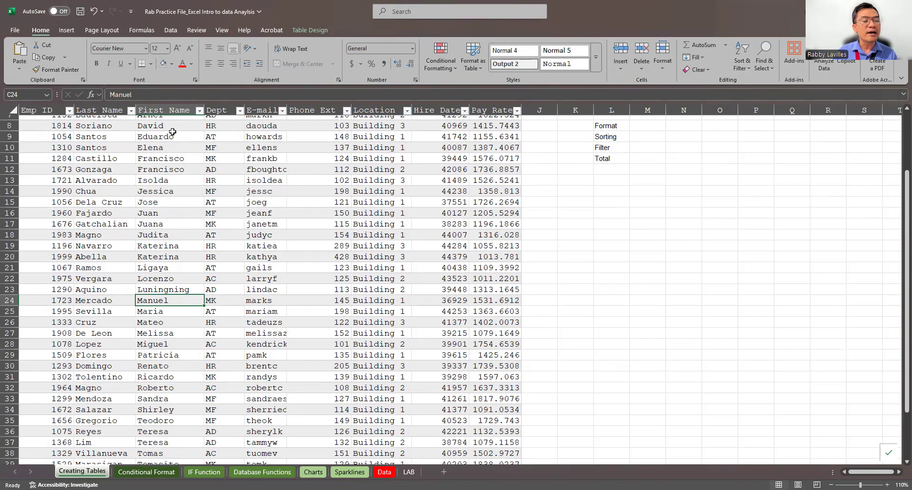
scroll(226, 210, up, 3)
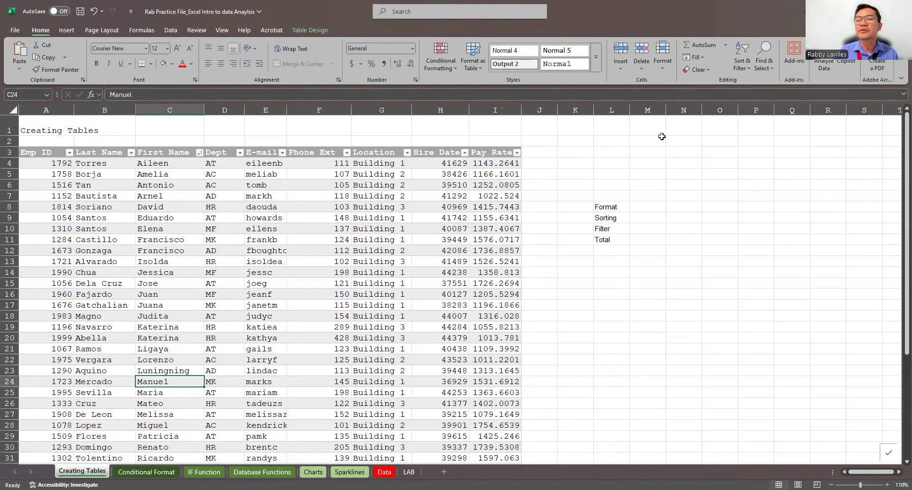
Switch the table's filter off and back on, opening the Custom Sort dialog in between and cancelling it.
click(743, 47)
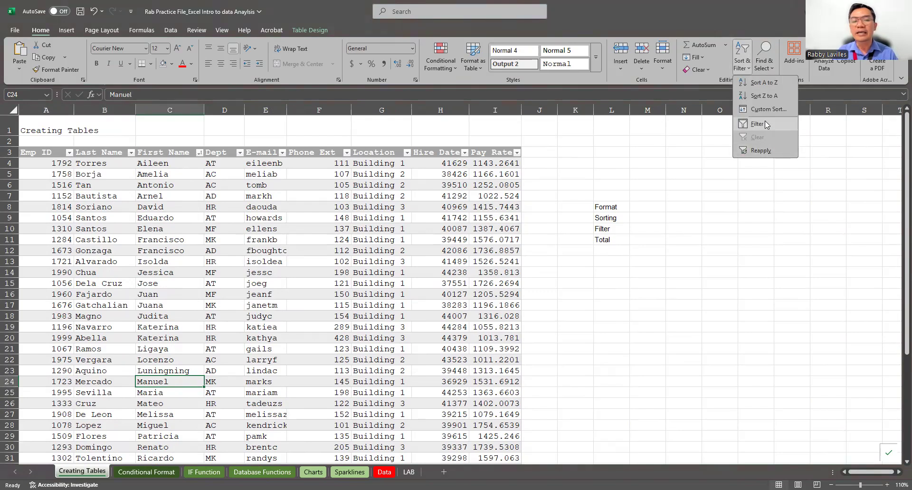
click(765, 123)
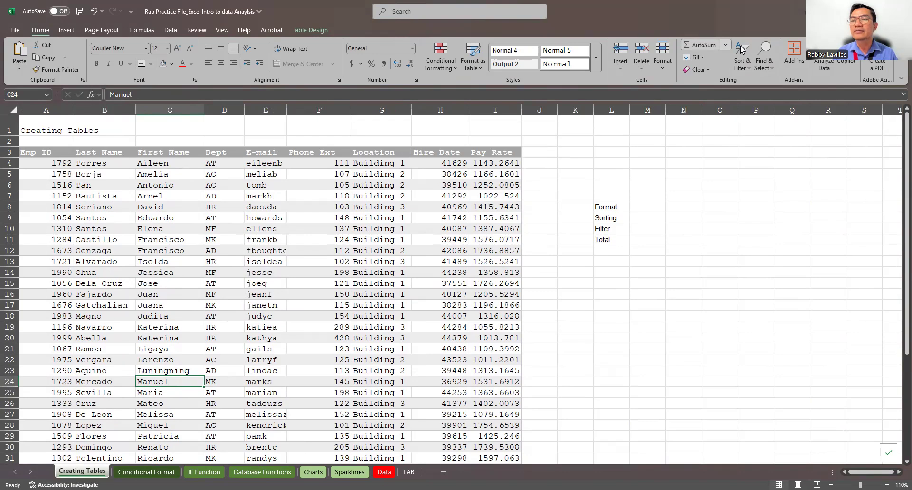
click(746, 49)
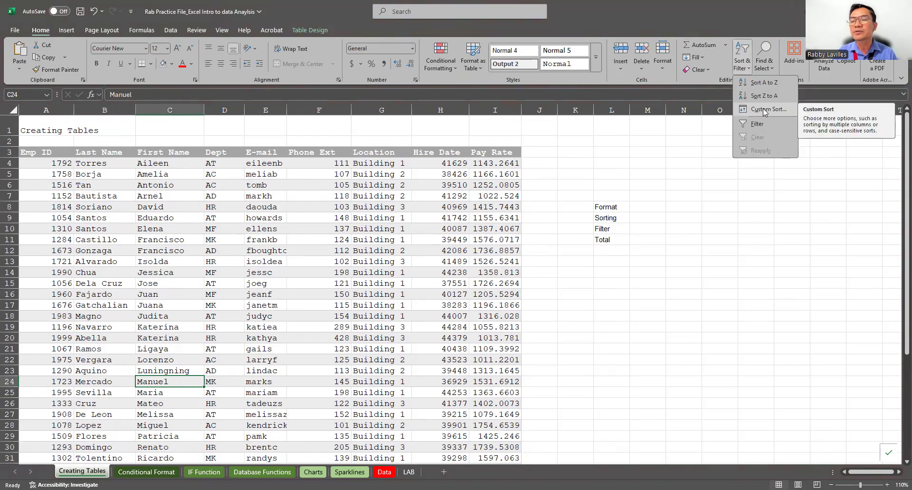
click(765, 109)
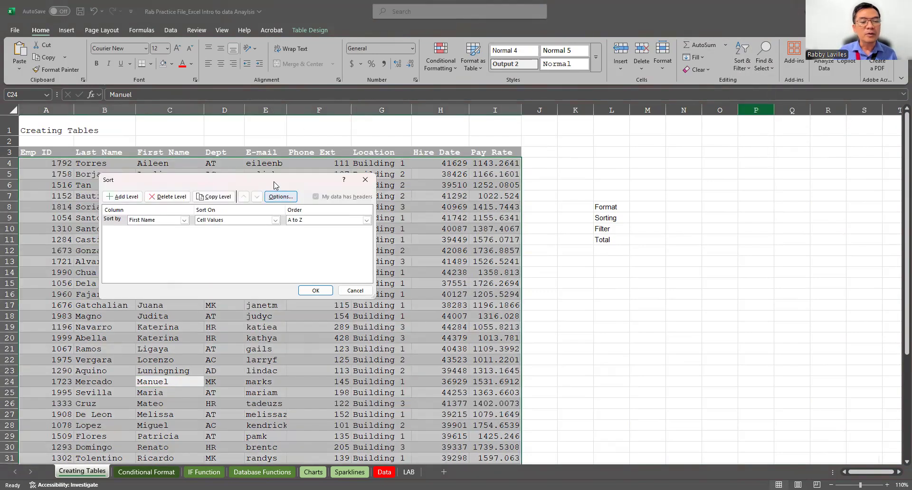
drag(274, 185, 495, 174)
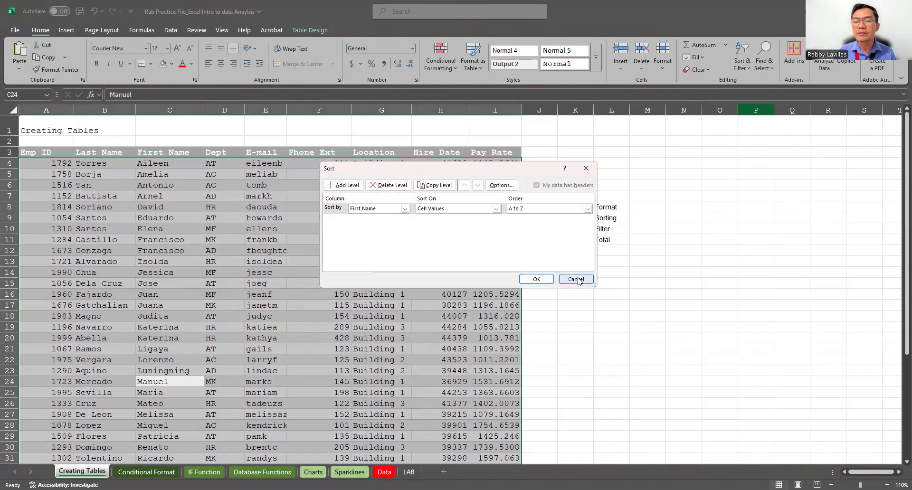
click(576, 279)
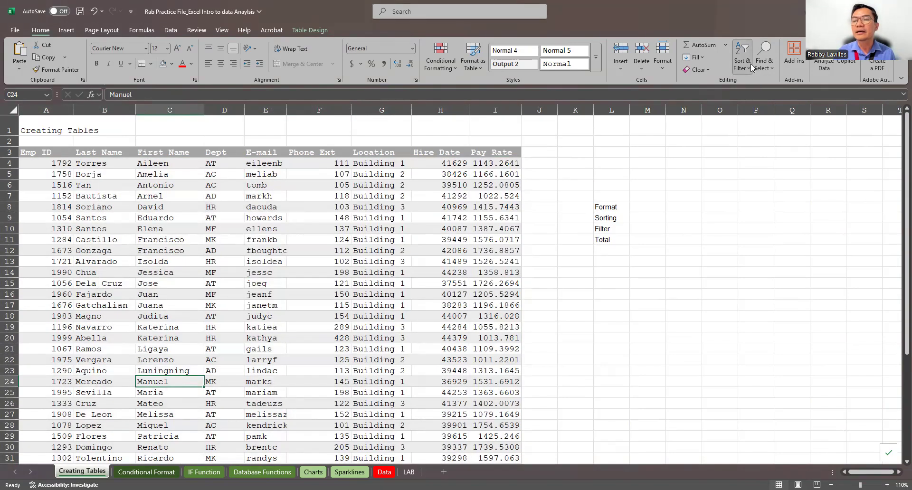
click(750, 63)
click(762, 126)
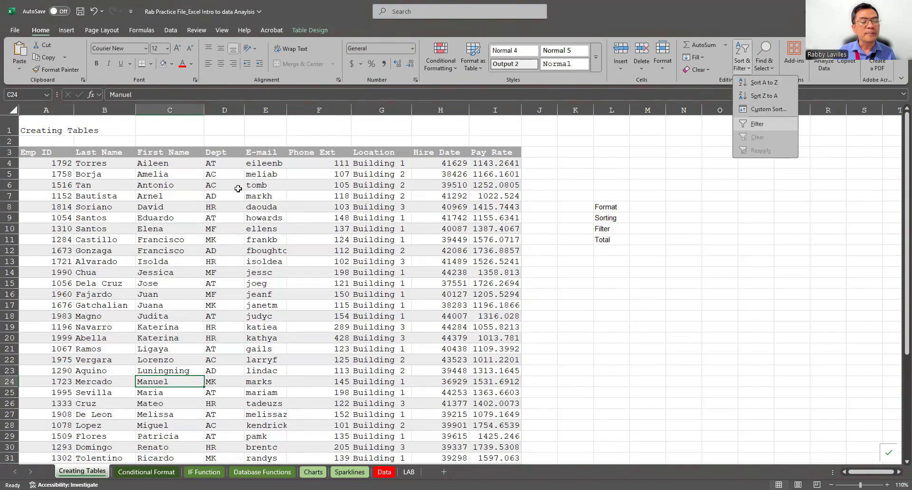
Start a custom sort of the employee table with Dept as the first sort level.
click(219, 186)
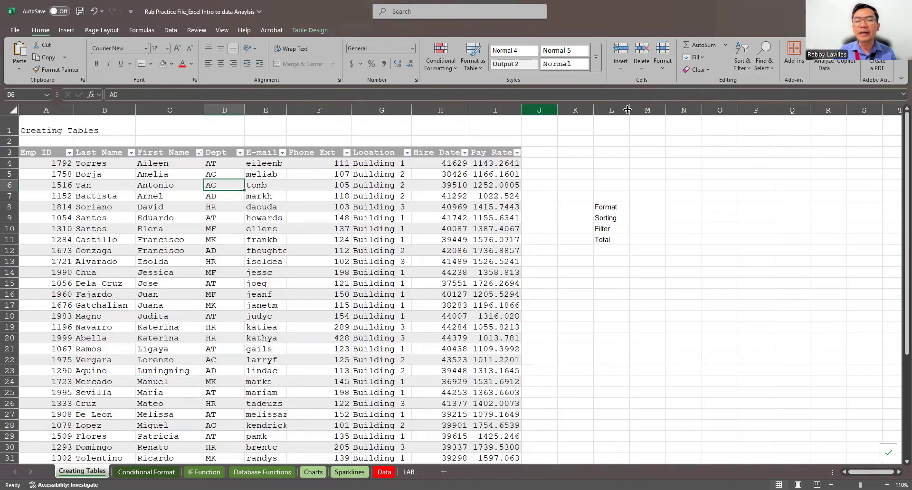
click(746, 62)
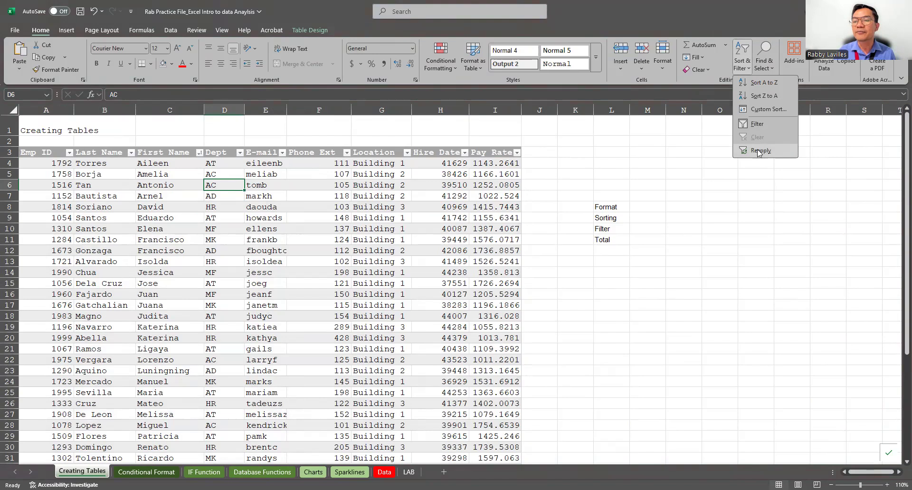
click(767, 109)
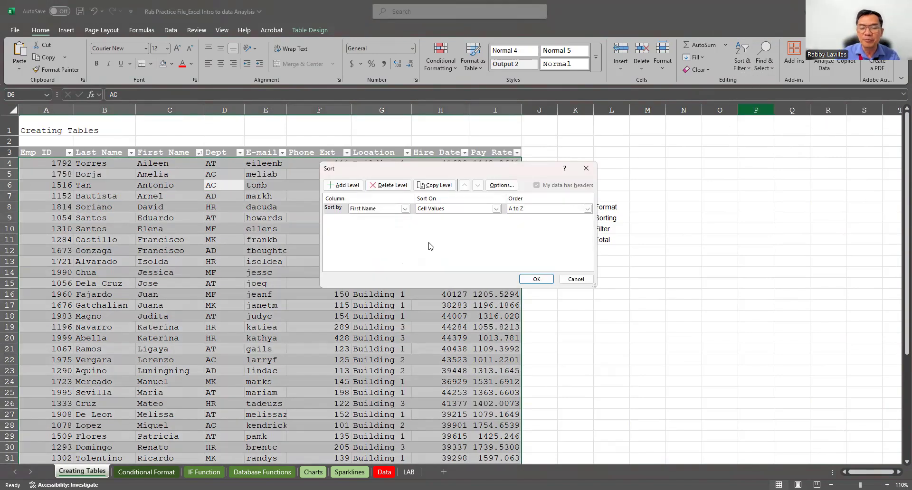
drag(522, 168, 394, 225)
click(297, 262)
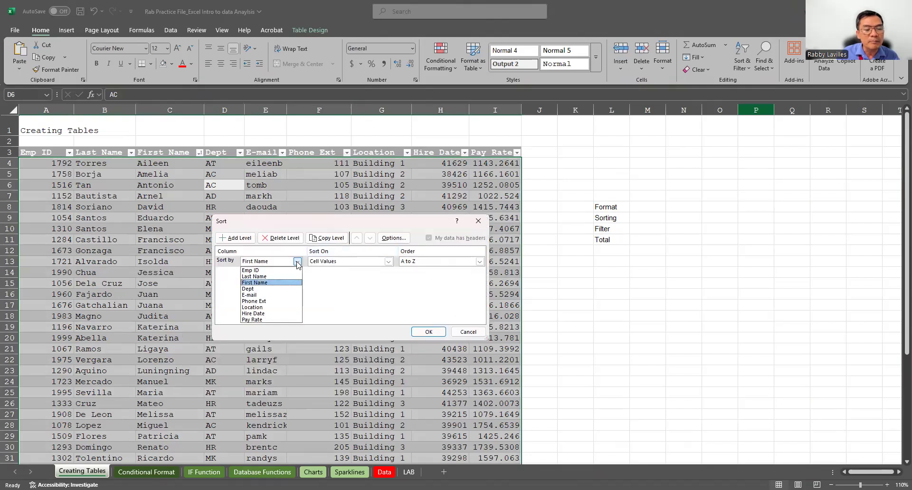
click(259, 293)
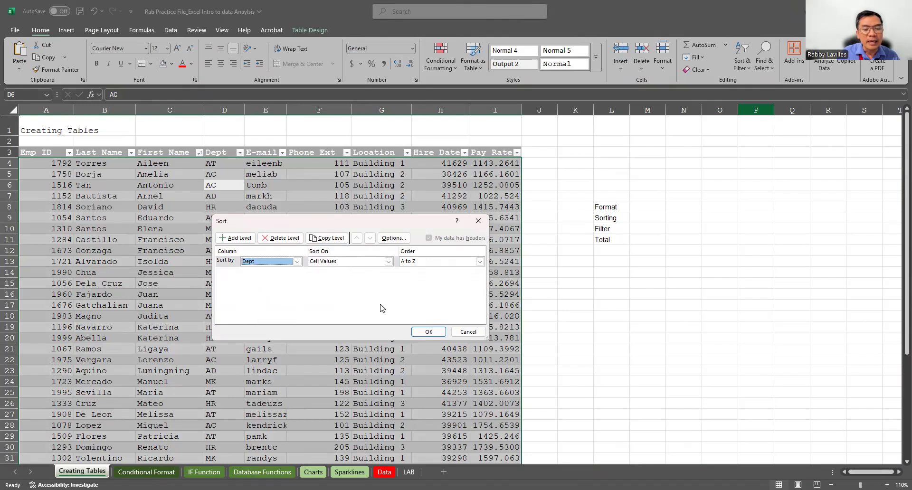
Add a second level to the custom sort, ordering by Last Name.
click(236, 238)
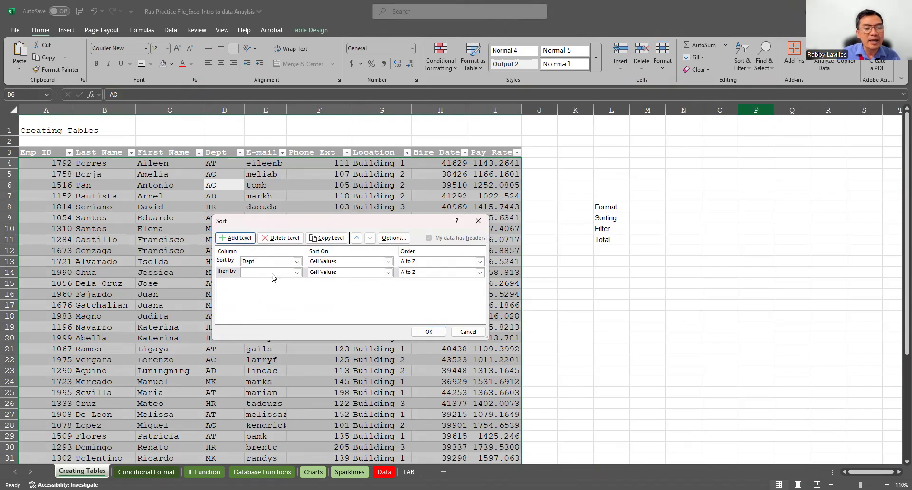
click(298, 272)
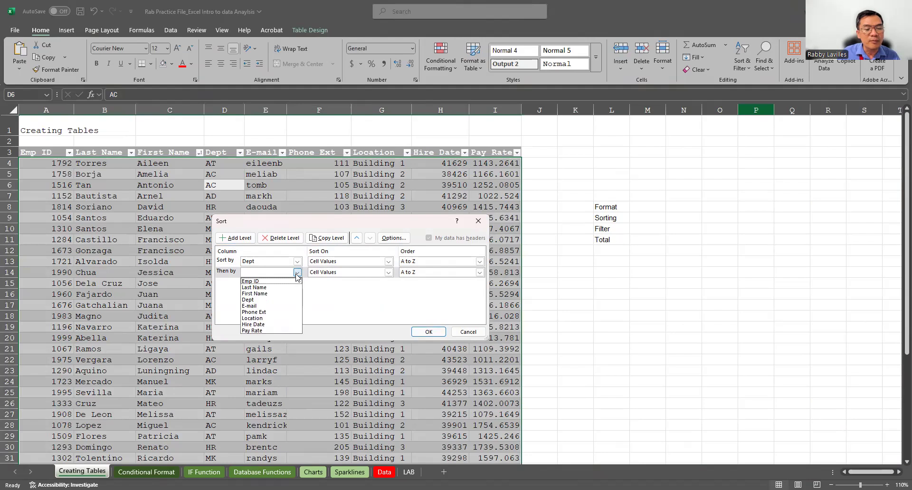
click(266, 287)
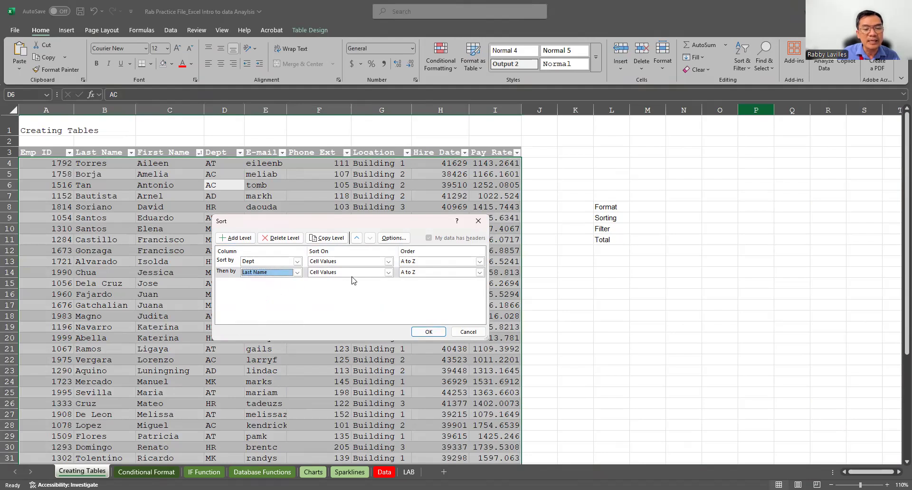
Add First Name as the third custom sort level, A to Z, and apply the sort to the employee table.
click(238, 237)
click(297, 283)
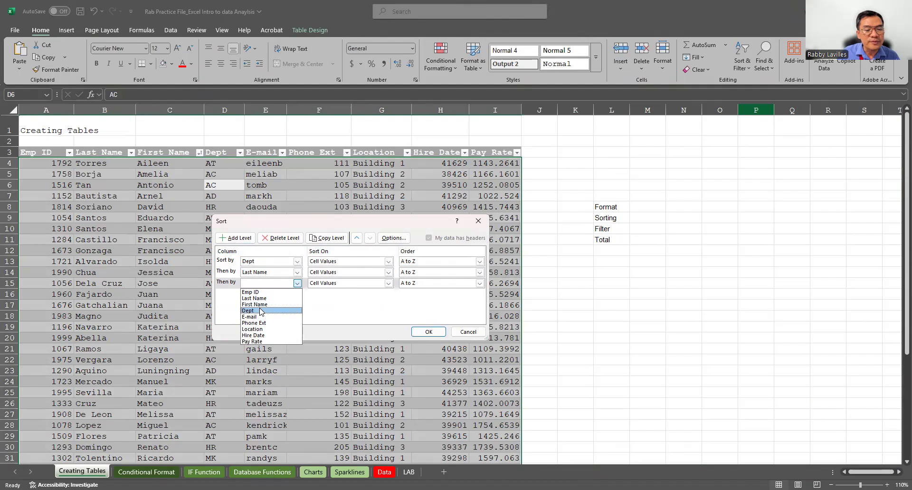
click(264, 306)
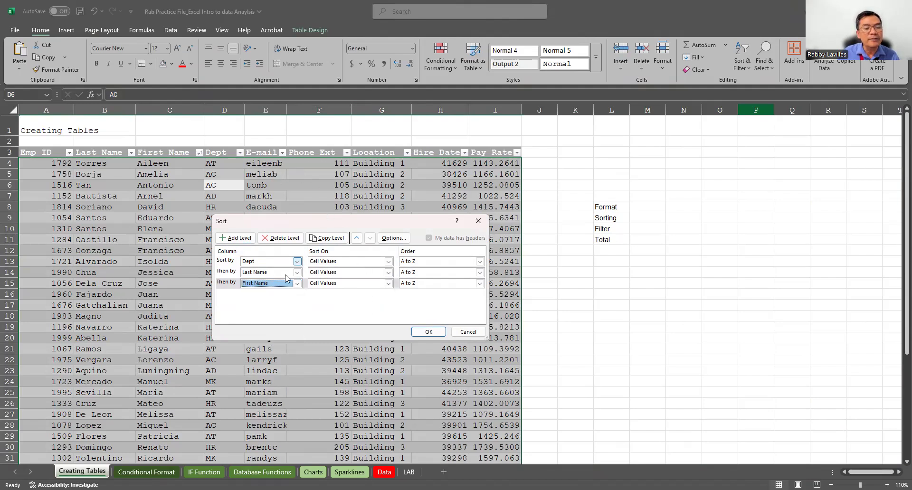
click(428, 333)
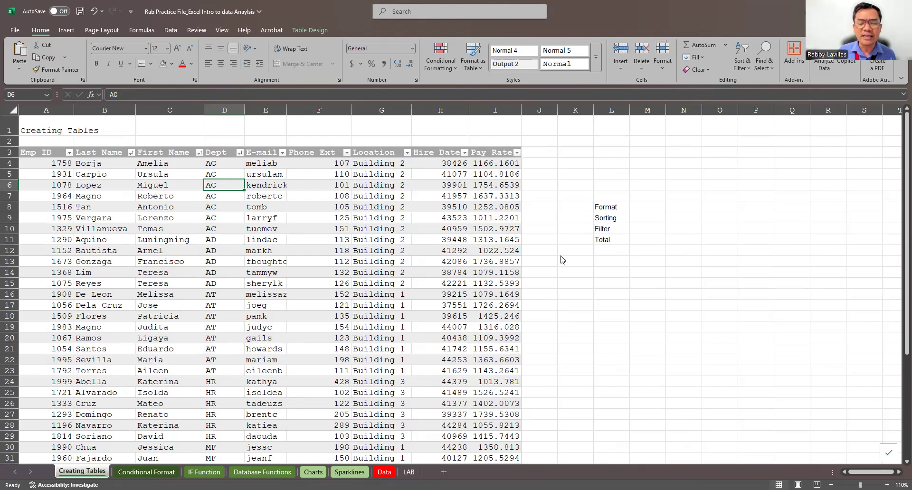
scroll(475, 281, down, 5)
scroll(474, 282, up, 3)
scroll(474, 281, up, 2)
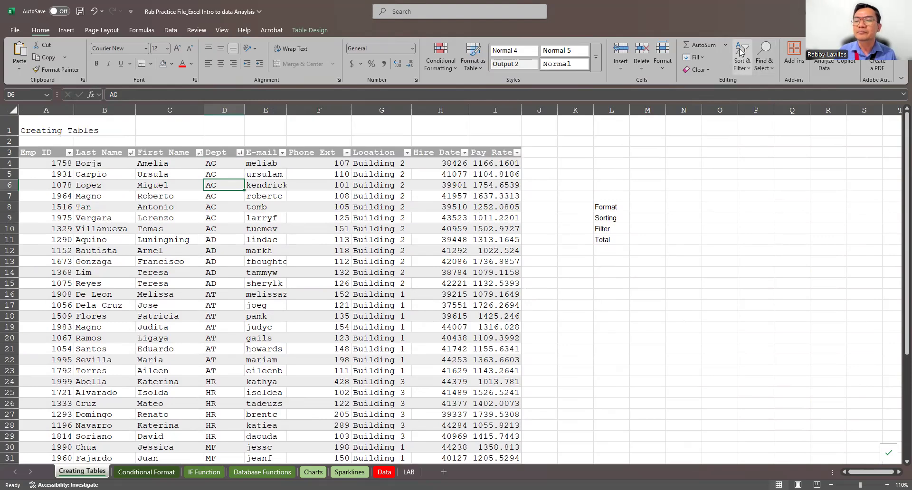
click(742, 65)
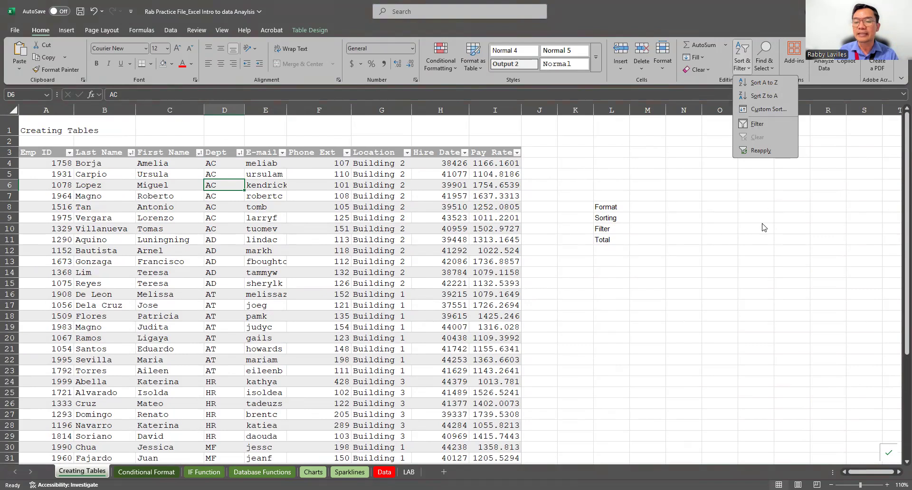
click(623, 218)
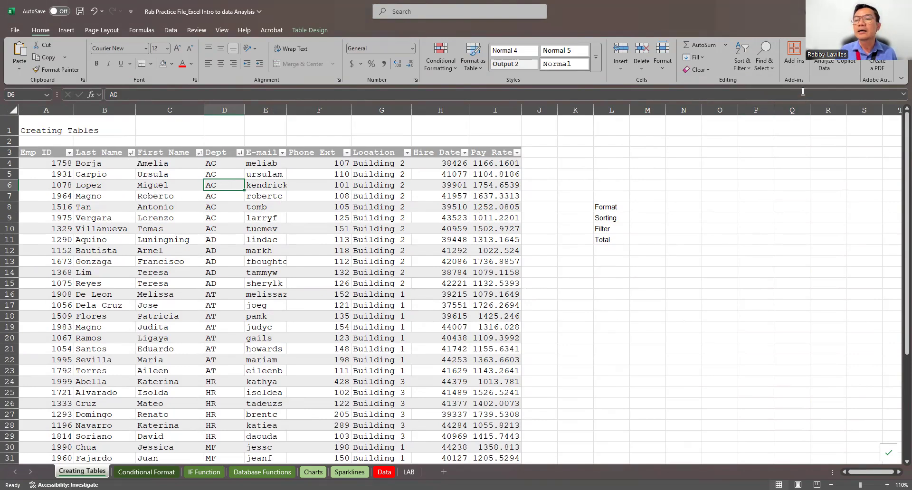
click(746, 66)
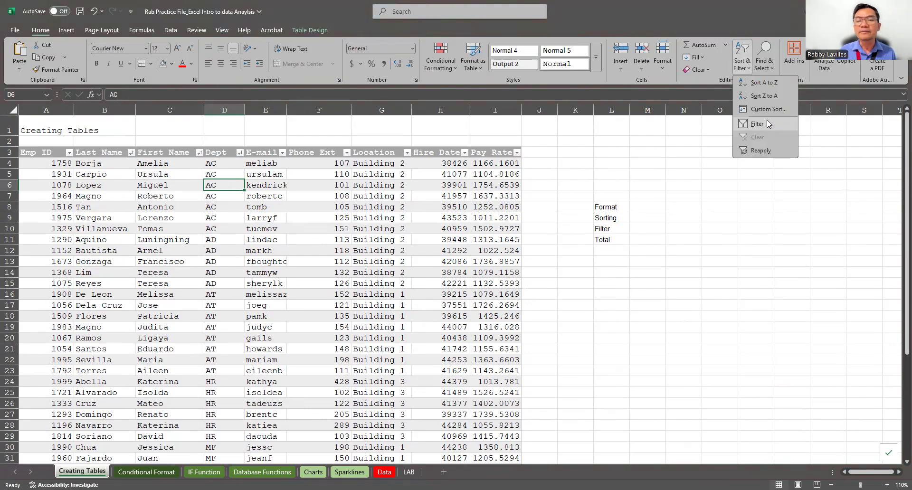
click(767, 123)
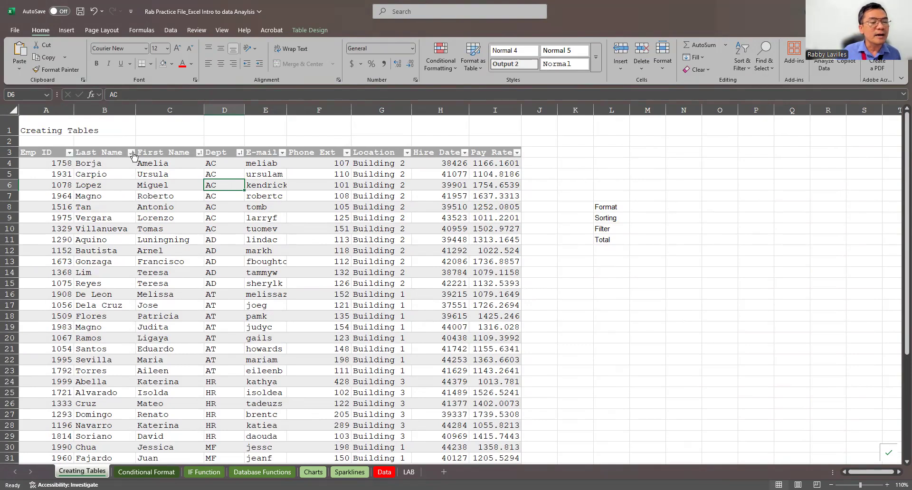
Filter the employee table by Dept to show only the AC department.
click(132, 152)
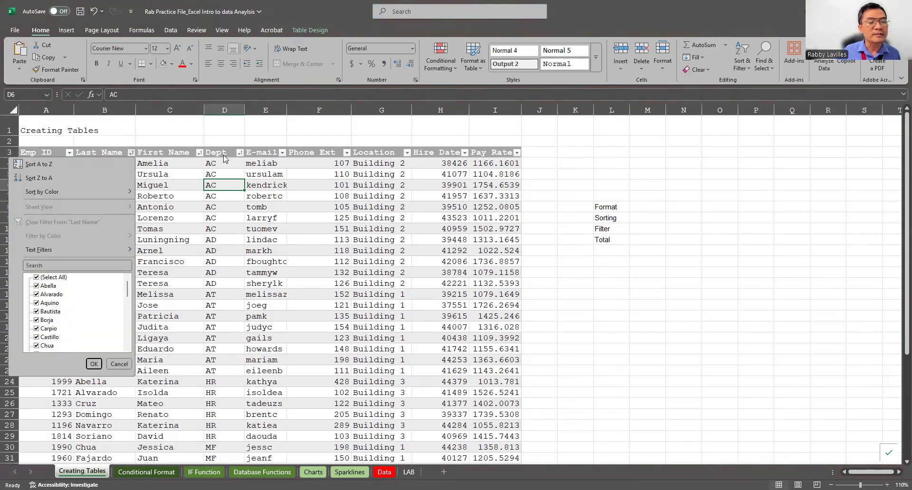
click(239, 153)
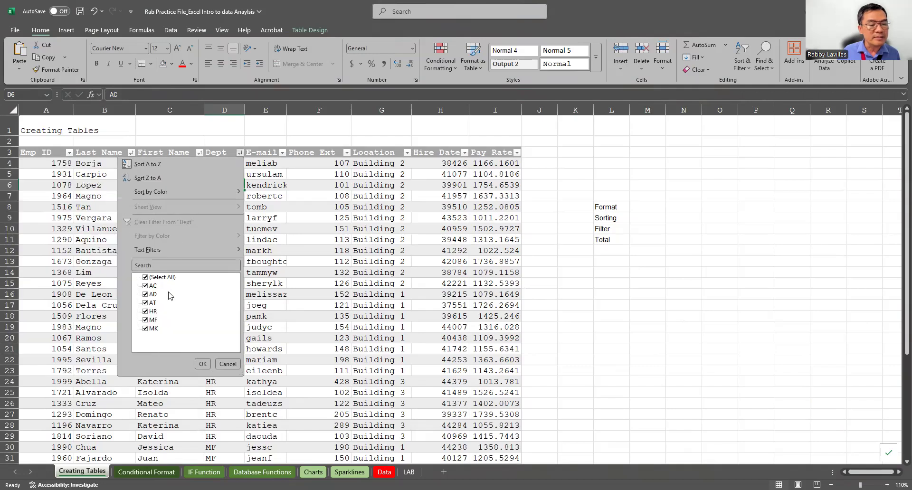
click(145, 278)
click(151, 287)
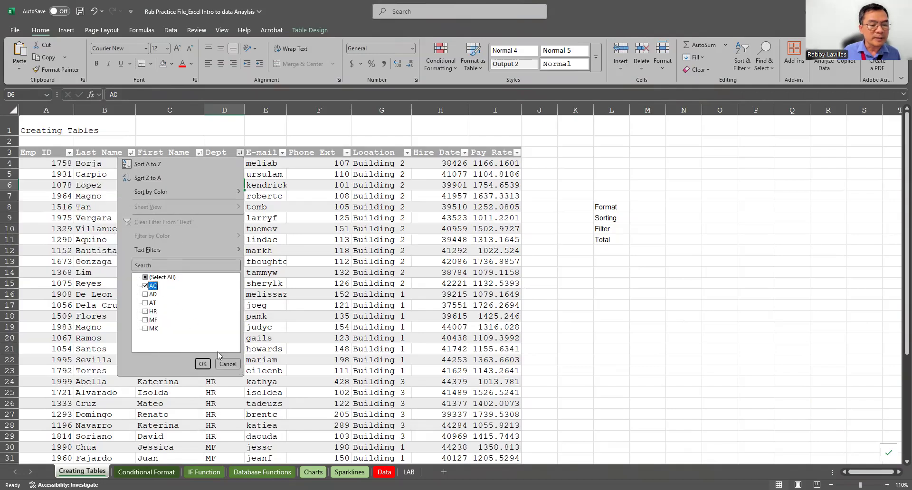
click(204, 364)
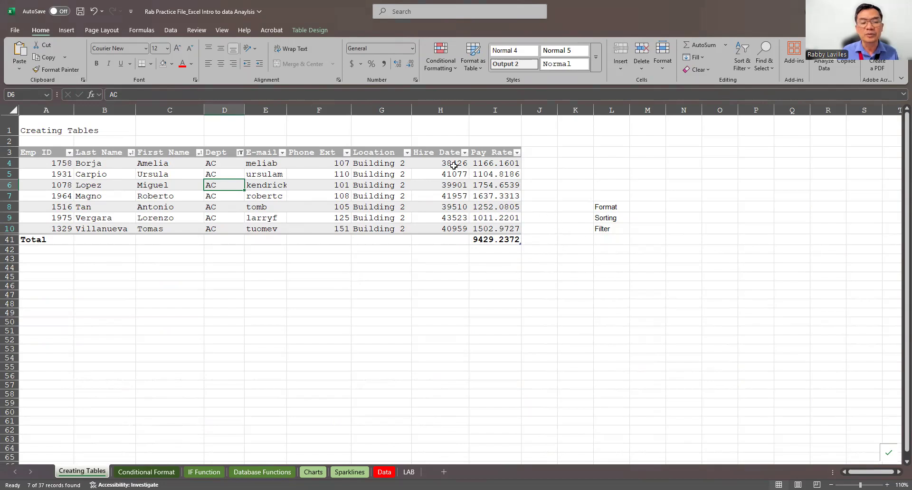
Reselect all departments in the Dept filter to show every employee row again.
click(241, 153)
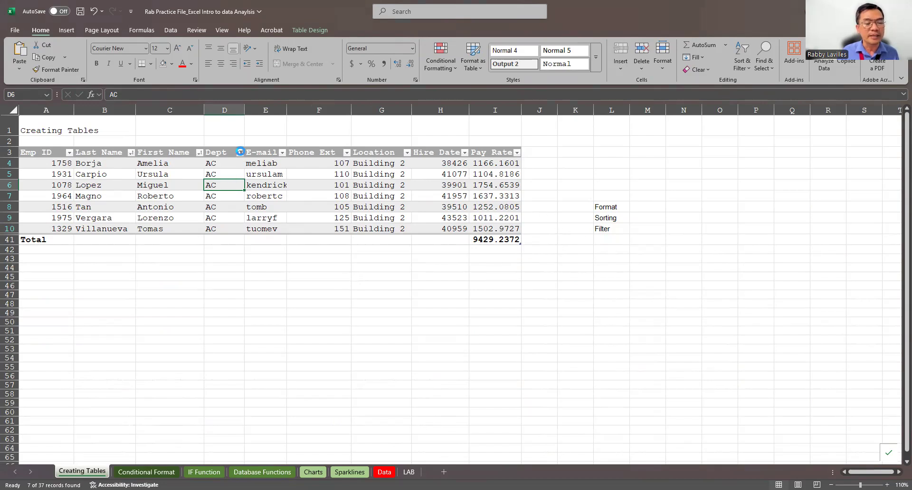
click(145, 277)
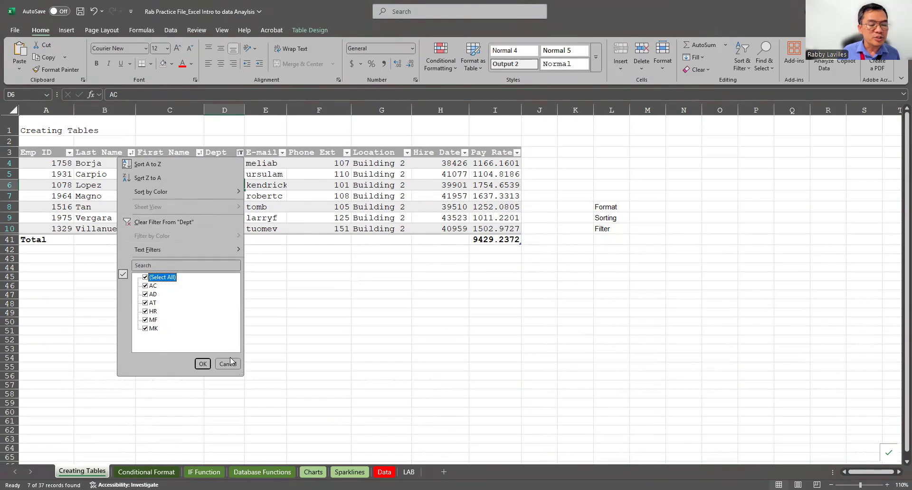
click(203, 364)
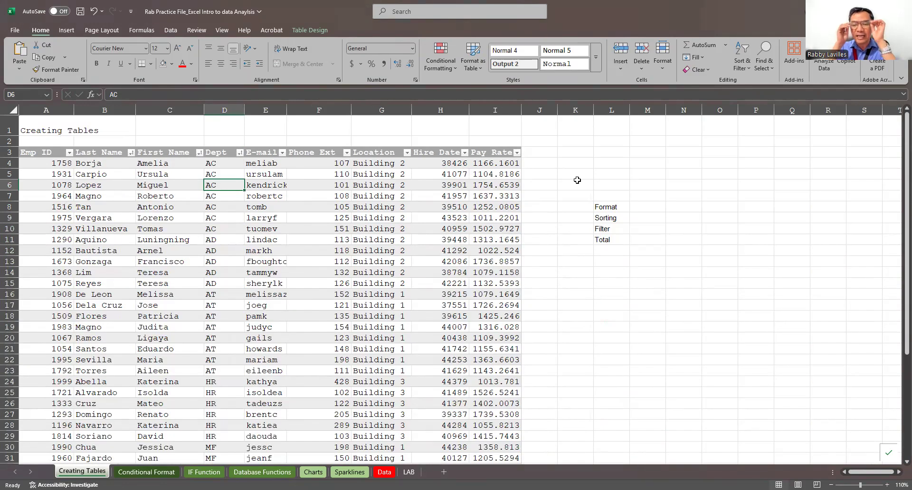
Look through the rows of the sorted employee table and return to its header.
scroll(607, 256, down, 1)
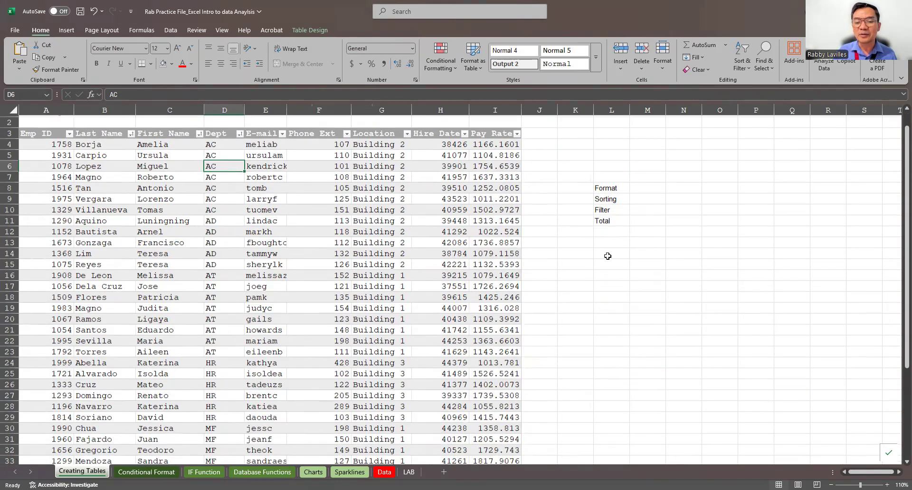
scroll(617, 246, down, 1)
click(617, 244)
scroll(614, 244, down, 4)
scroll(615, 244, up, 4)
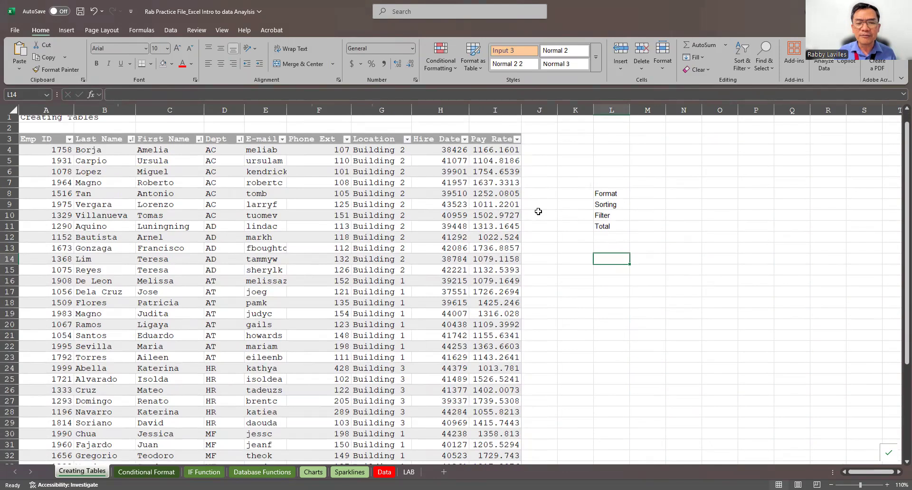
scroll(538, 211, up, 1)
scroll(490, 274, down, 7)
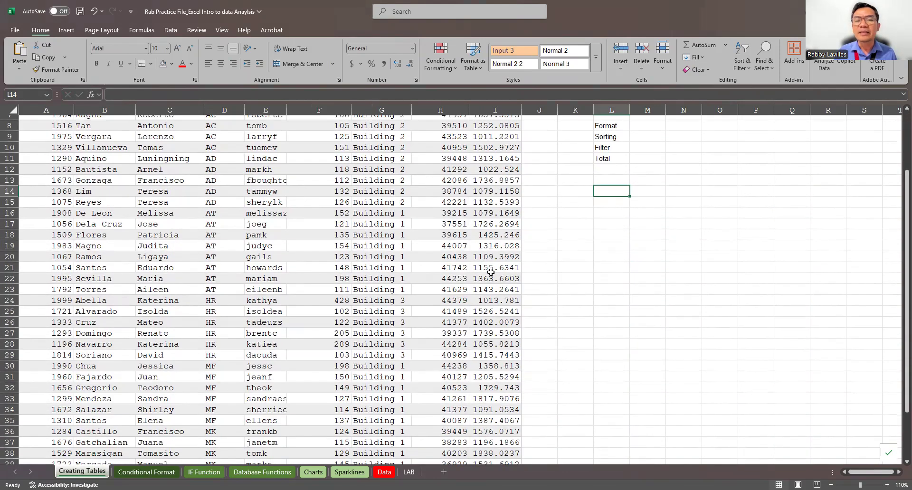
scroll(496, 273, up, 4)
scroll(497, 273, up, 3)
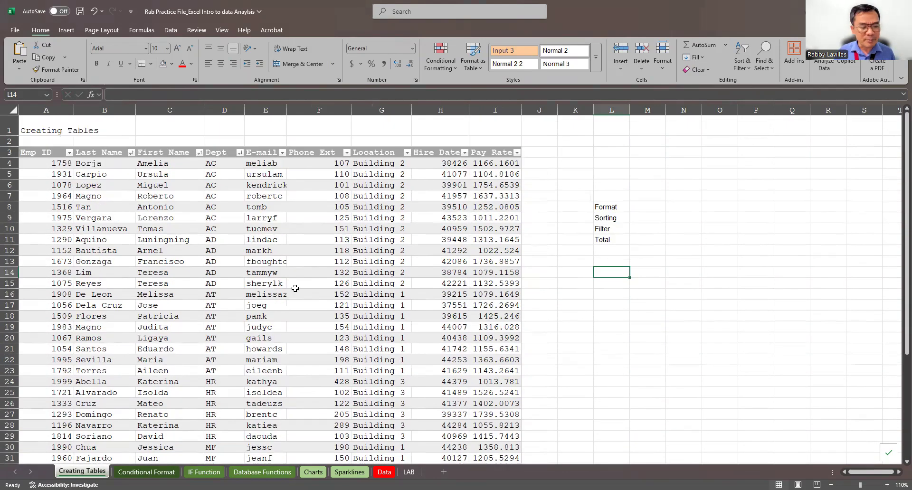